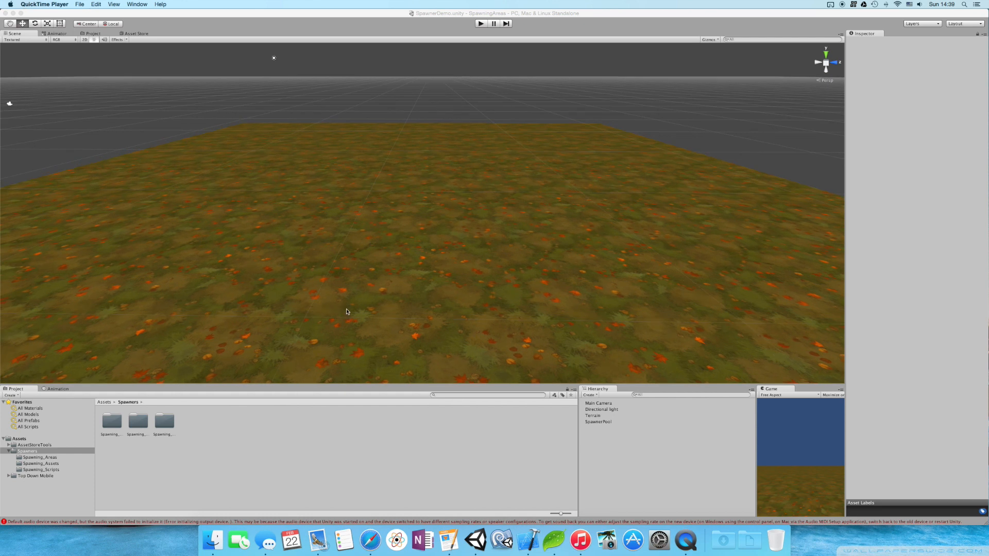
Look through the Spawners folder, including Spawning_Areas, Spawning_Assets and the occupiedSpace prefab.
left_click(44, 452)
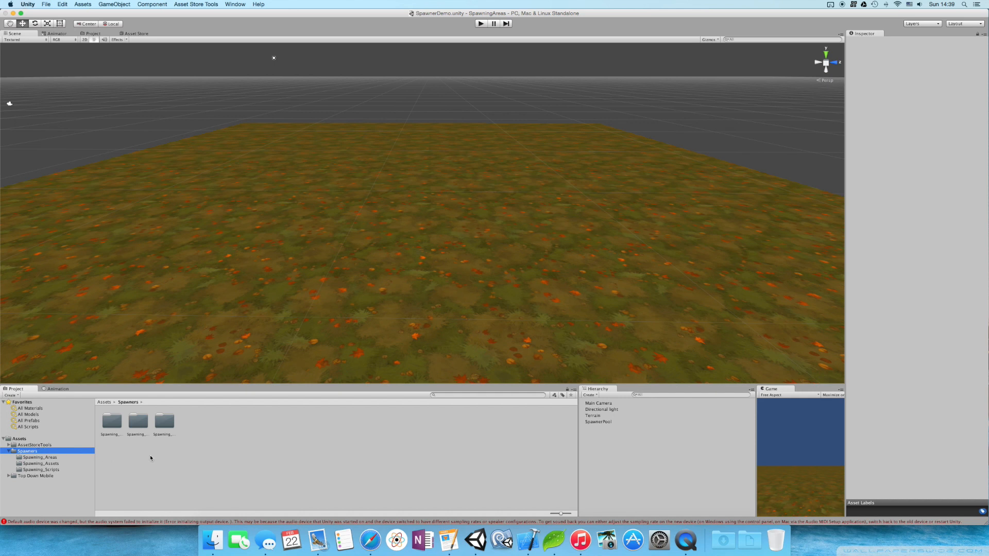
left_click(46, 459)
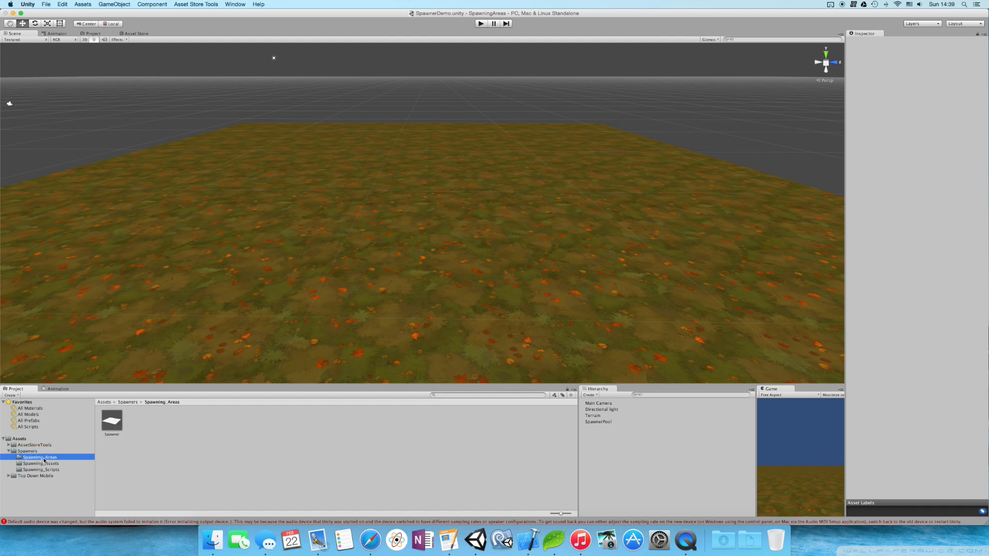
left_click(35, 464)
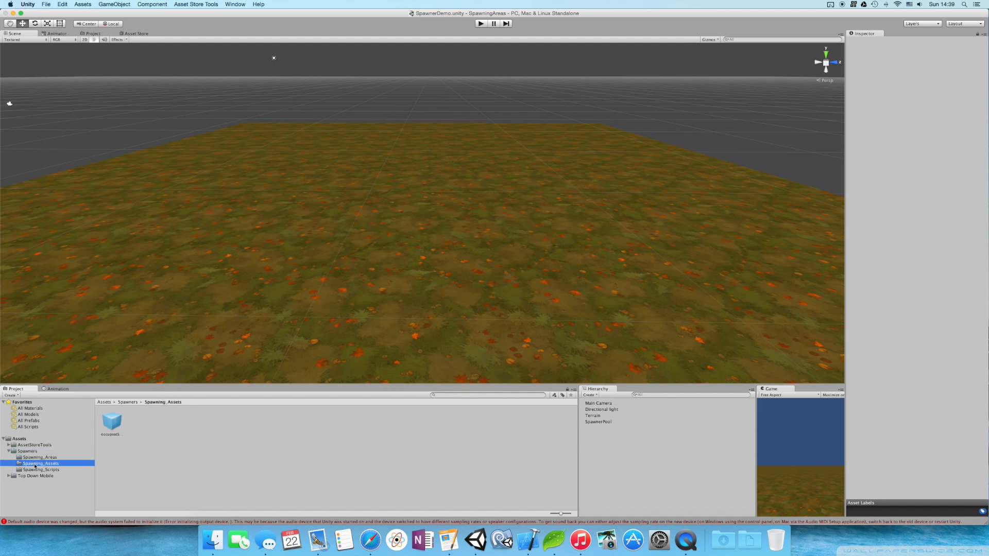
left_click(110, 419)
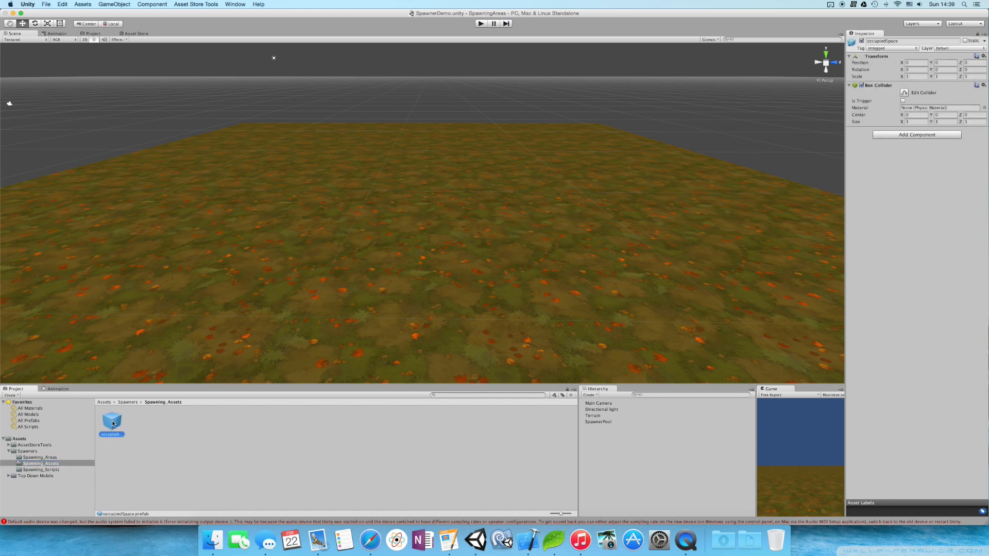
left_click(53, 470)
key("Left")
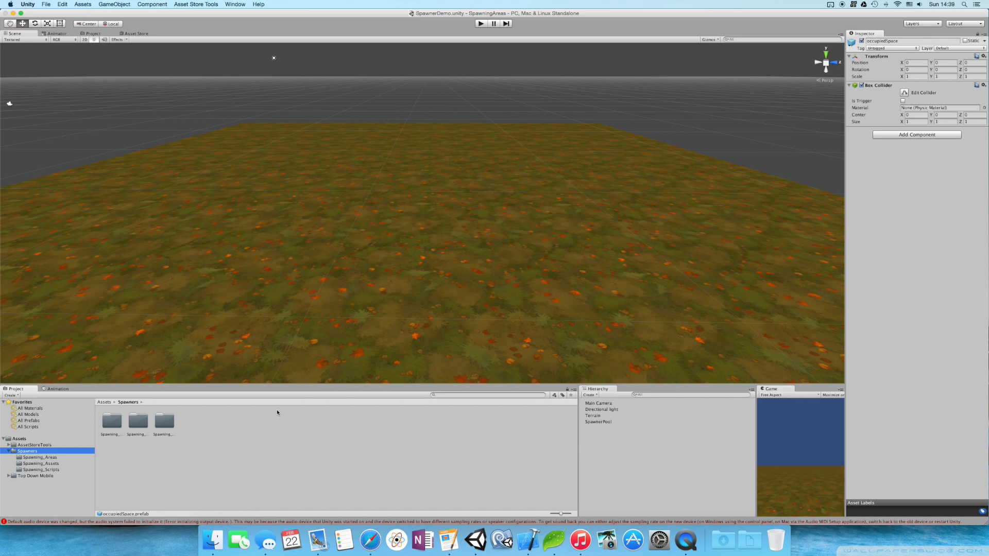
Place the Spawner prefab from Spawning_Areas on the terrain in the scene.
left_click(432, 310)
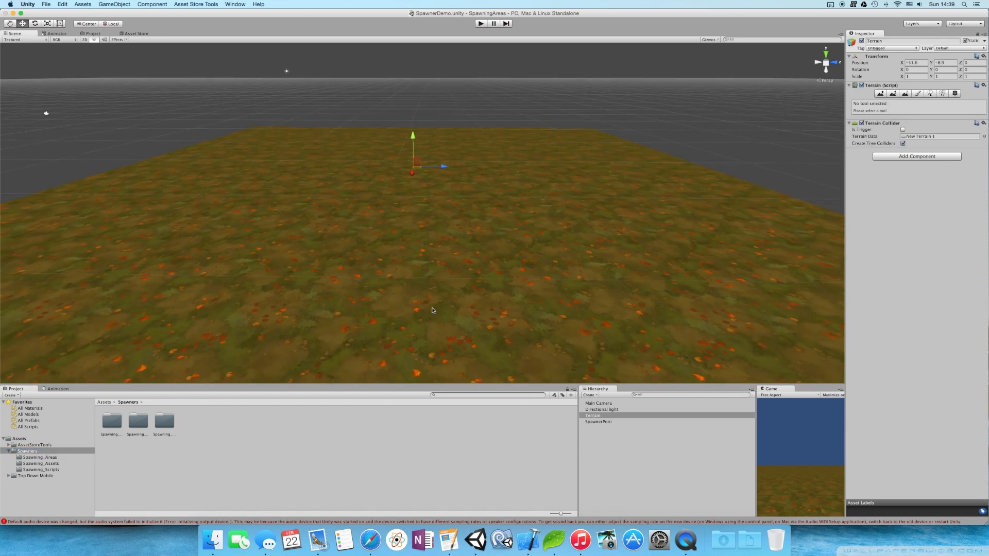
scroll(432, 311, "down", 2)
right_click_drag(439, 325, 437, 318)
middle_click_drag(440, 300, 440, 289)
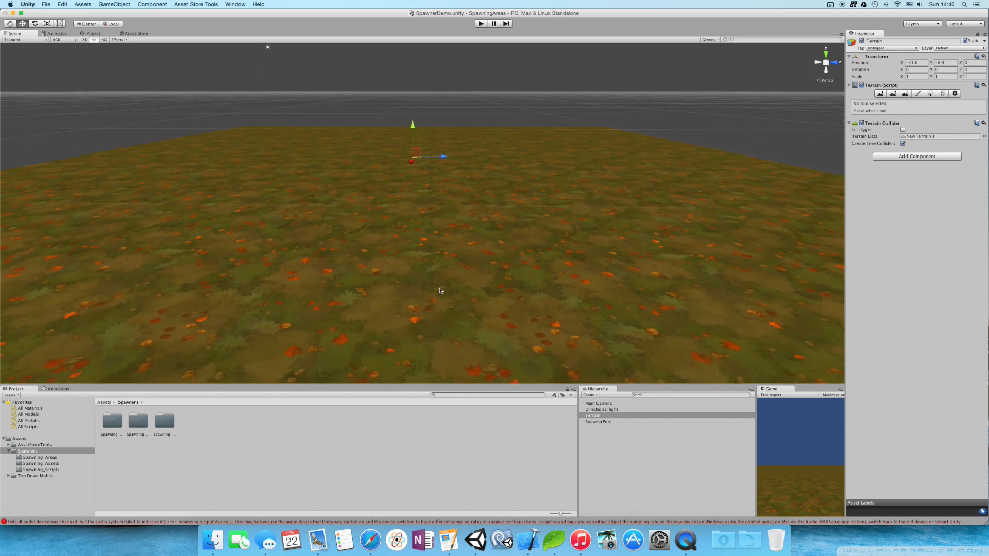
left_click(39, 457)
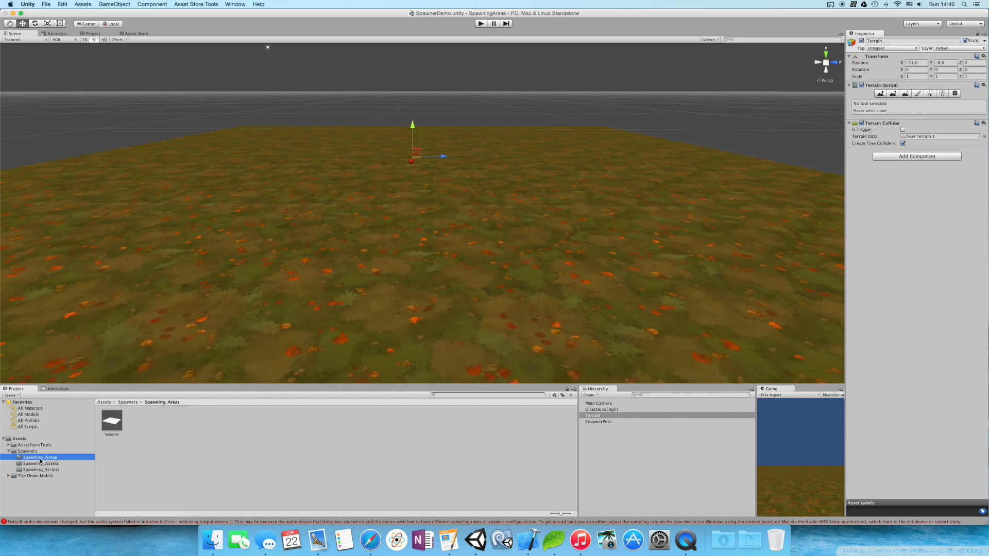
left_click(111, 423)
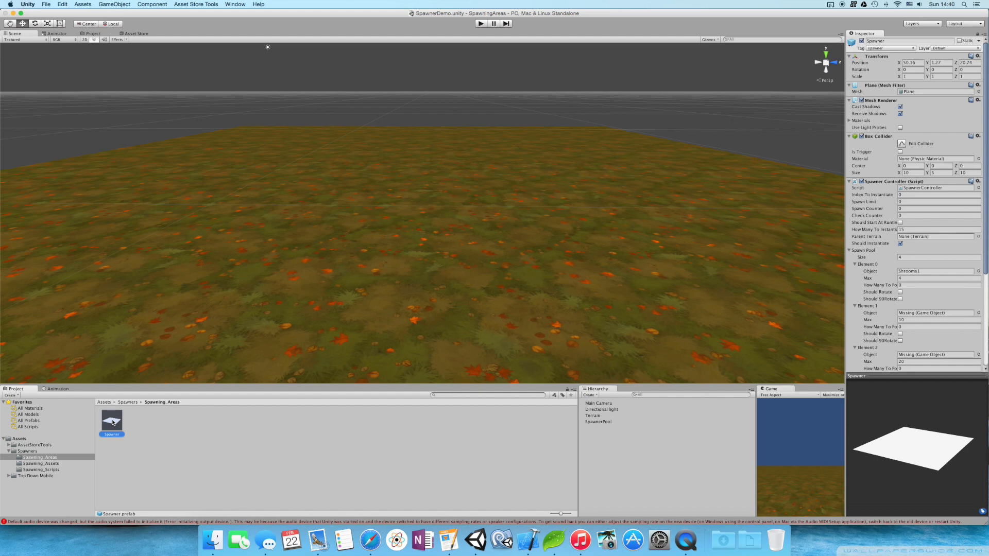
left_click_drag(112, 423, 205, 222)
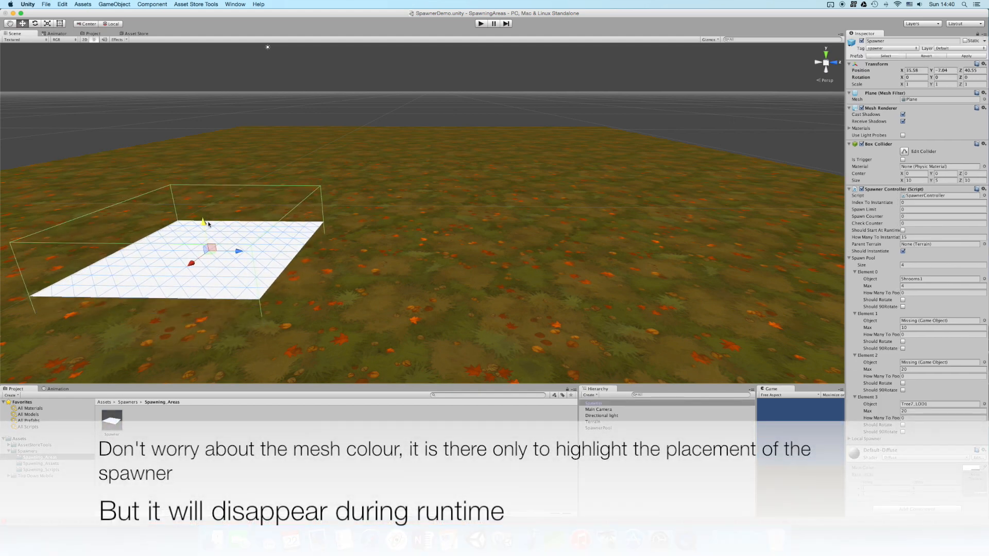
scroll(357, 272, "down", 2)
Make the Spawner object a child of Terrain in the hierarchy.
left_click(598, 404)
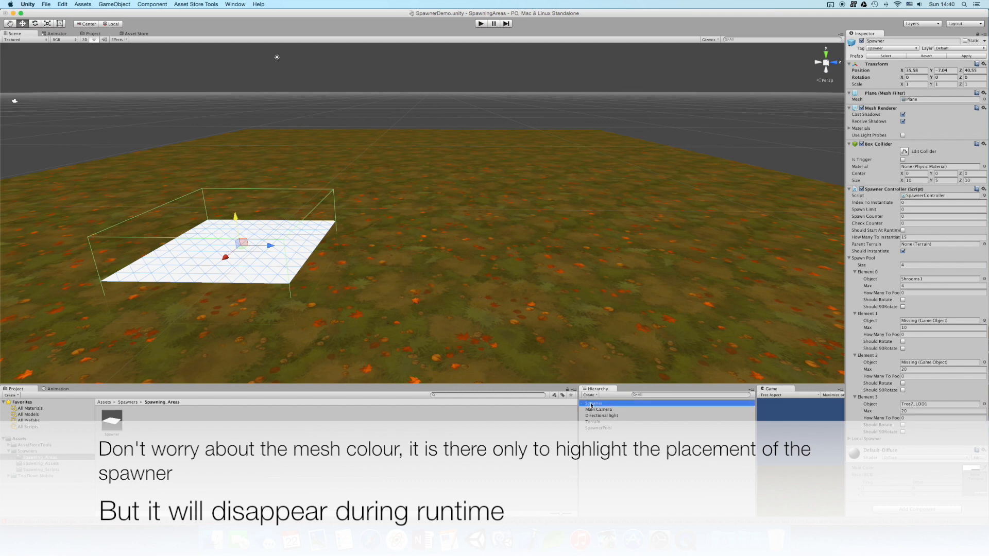
left_click_drag(590, 406, 598, 419)
left_click(597, 416)
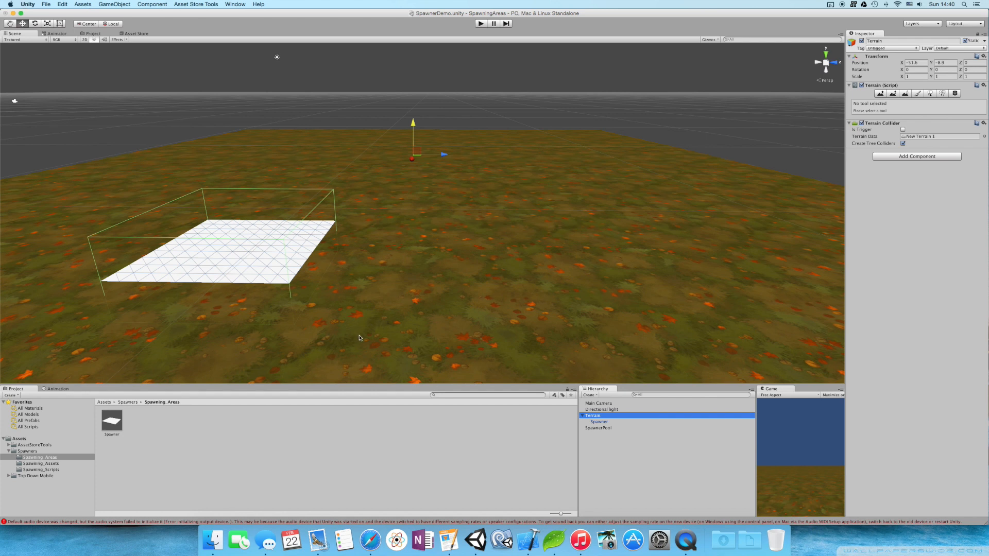
Set the Spawn Pool size of the Spawner's Spawner Controller script to 0.
left_click(599, 421)
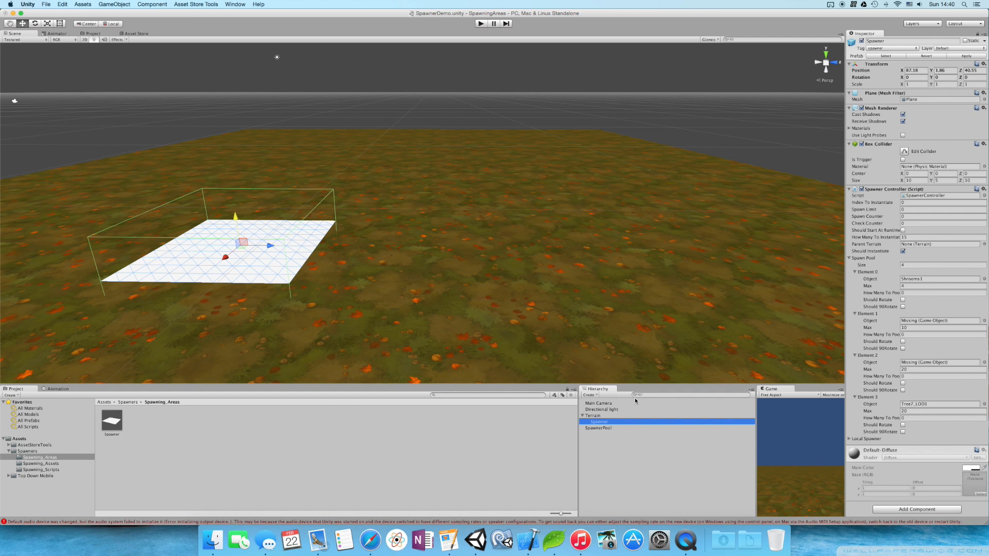
left_click(928, 264)
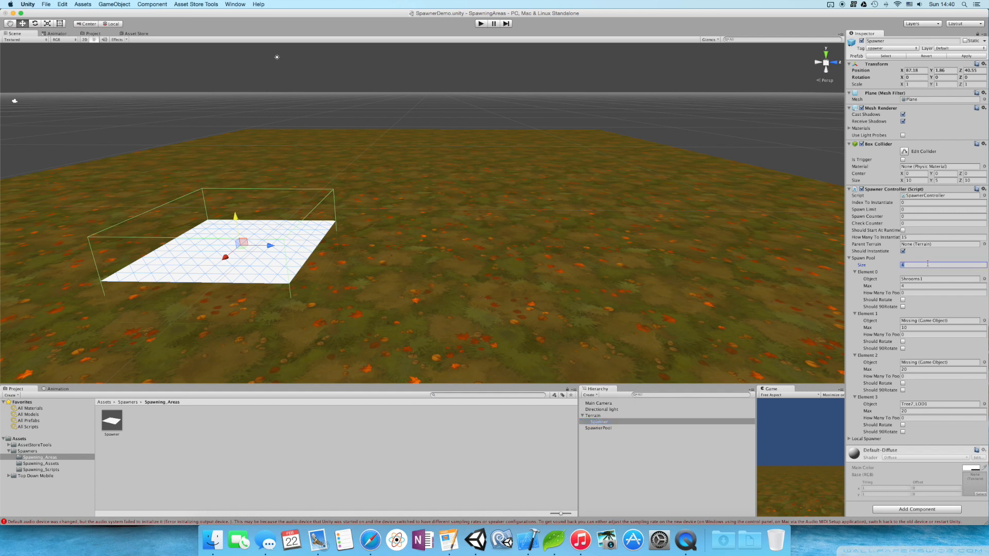
key("Return")
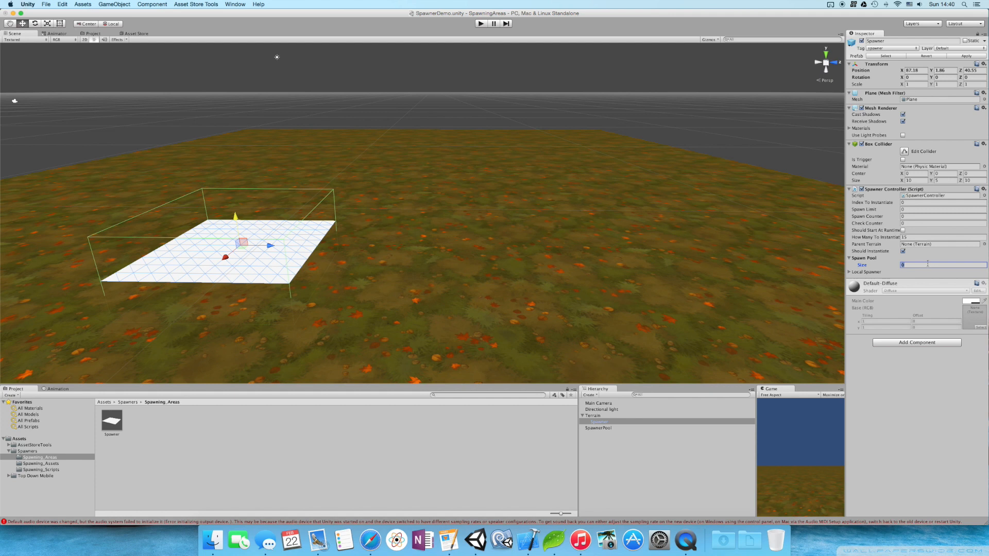
Shift the Spawner slightly along its Z axis to a Z position of about 42.
left_click(600, 423)
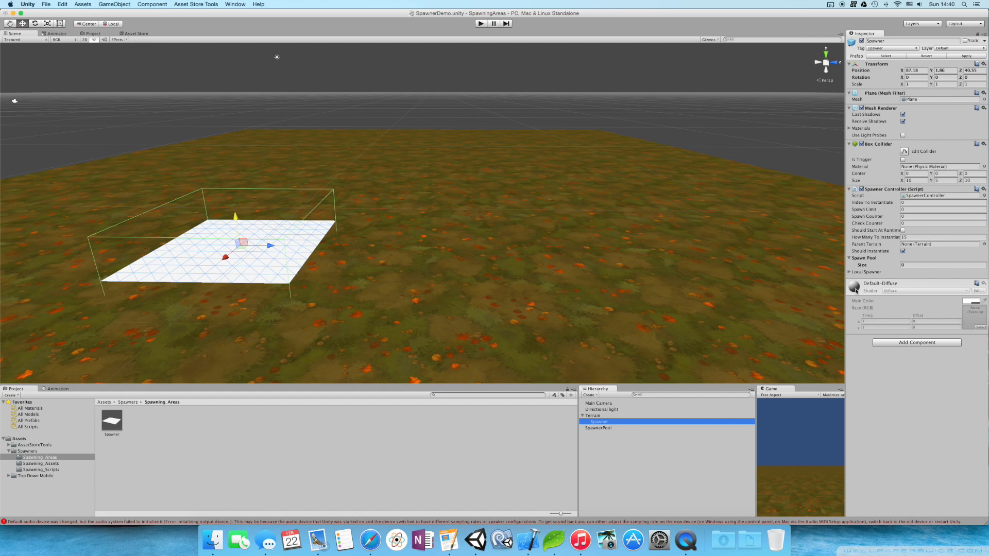
left_click(912, 265)
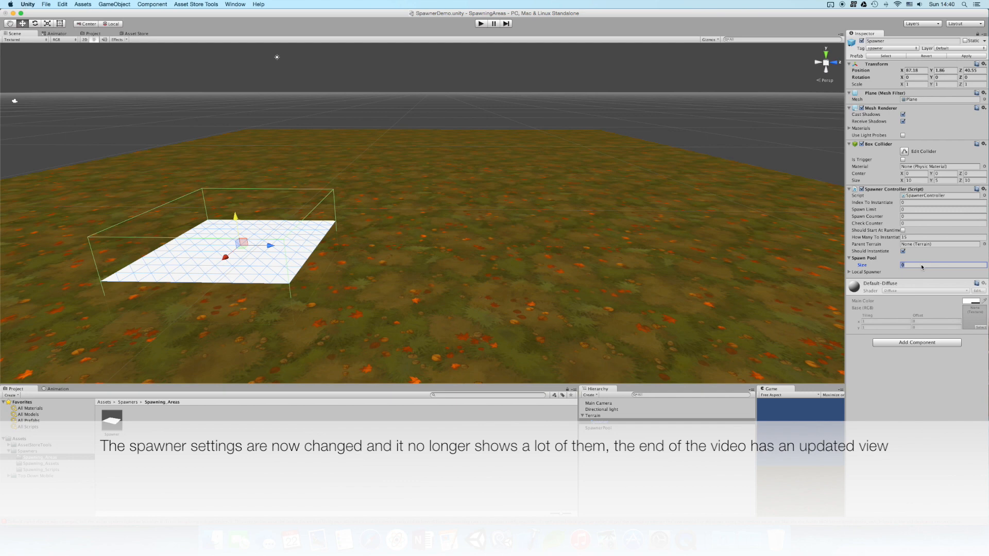
left_click(601, 422)
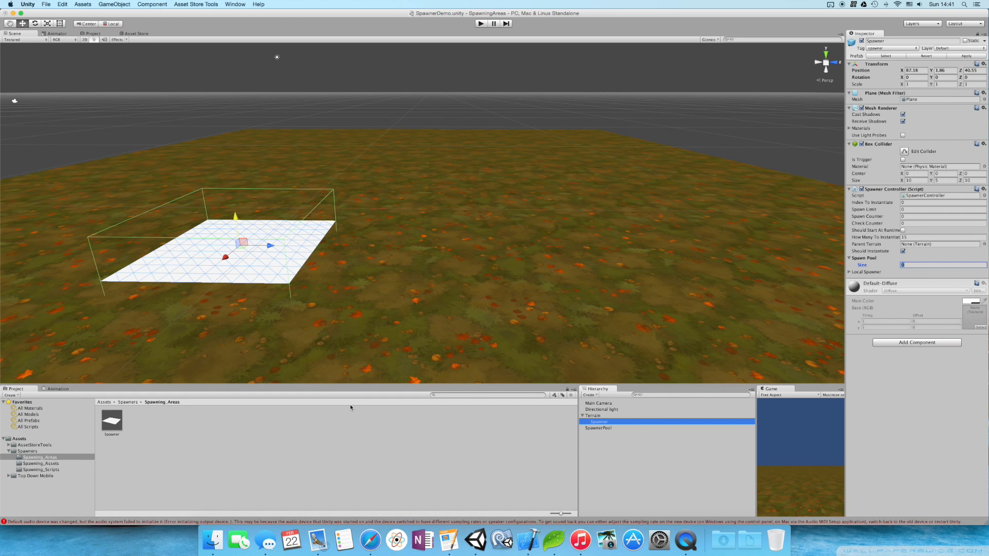
left_click_drag(262, 245, 290, 250)
Duplicate the Spawner and move the copy along Z to about 57.5, beside the original.
key("super+d")
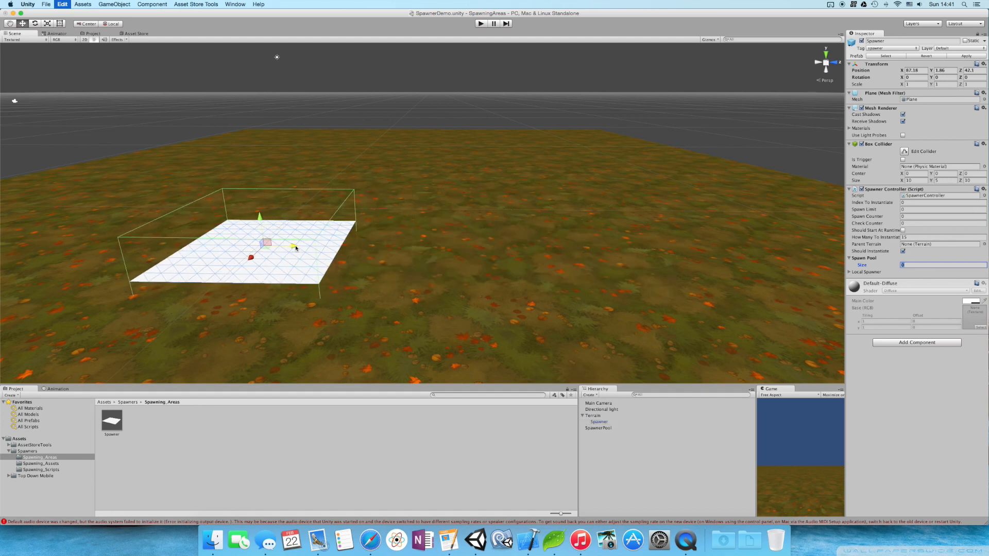
left_click_drag(295, 247, 533, 248)
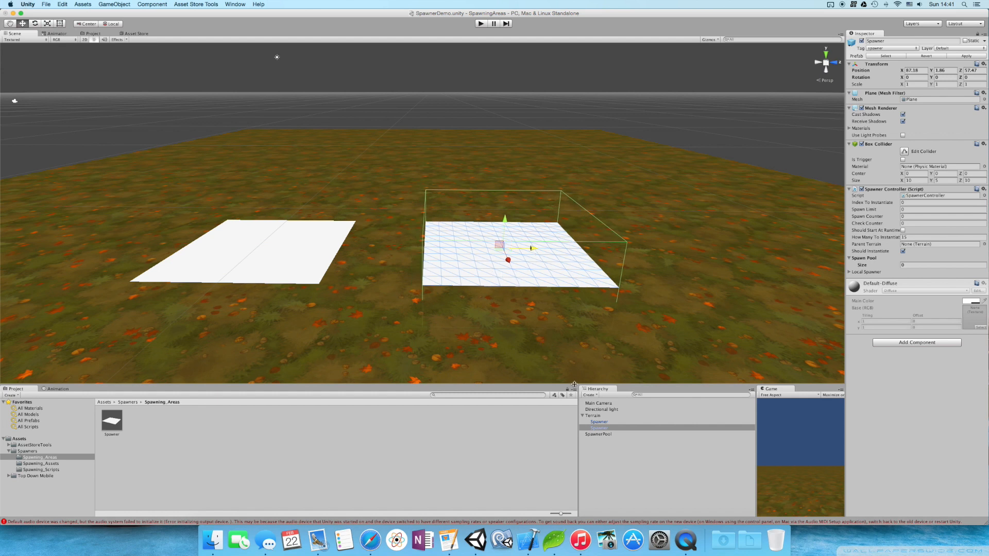
Delete the duplicated Spawner under Terrain.
left_click(600, 422)
left_click(600, 427)
left_click(600, 422)
left_click(600, 428)
key("super+BackSpace")
left_click(326, 274)
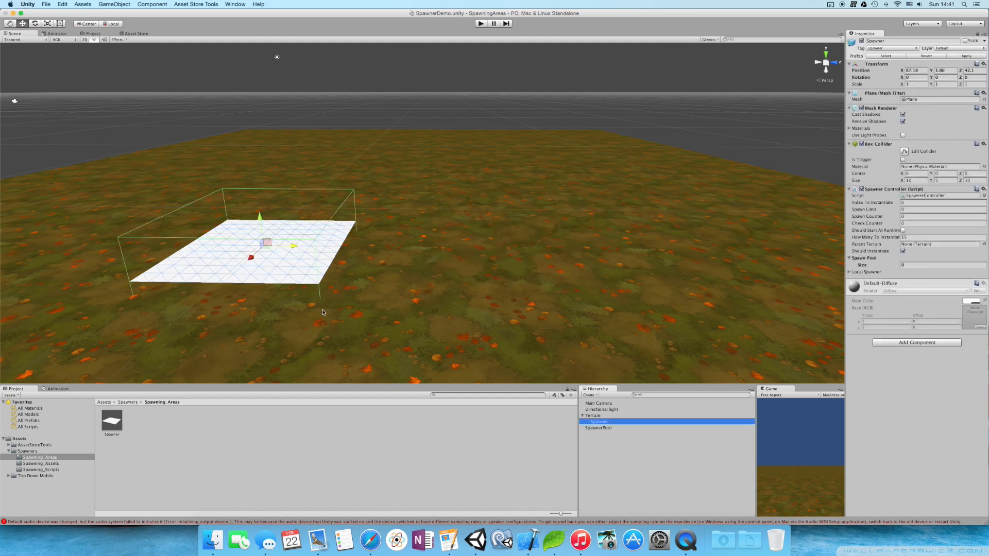
left_click(599, 422)
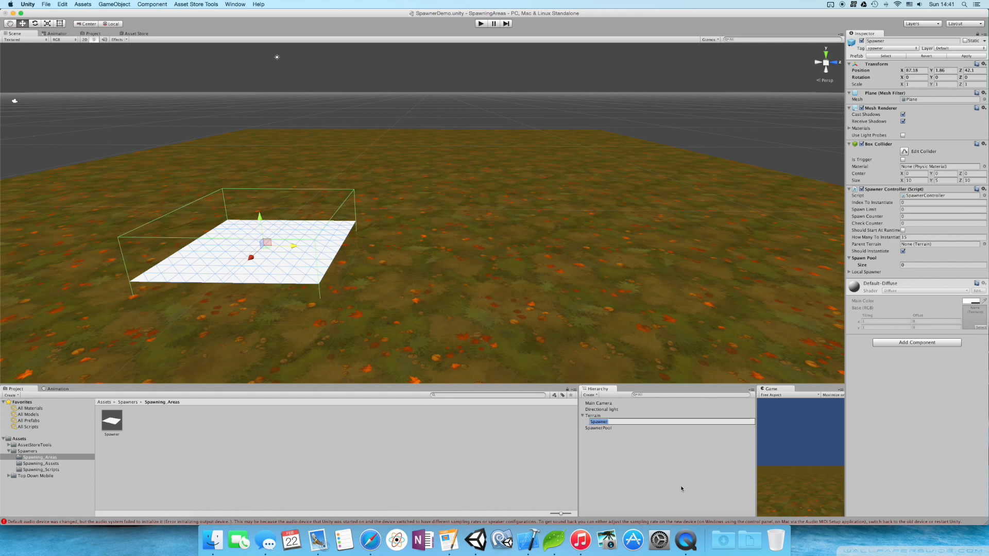
left_click(638, 468)
left_click(603, 423)
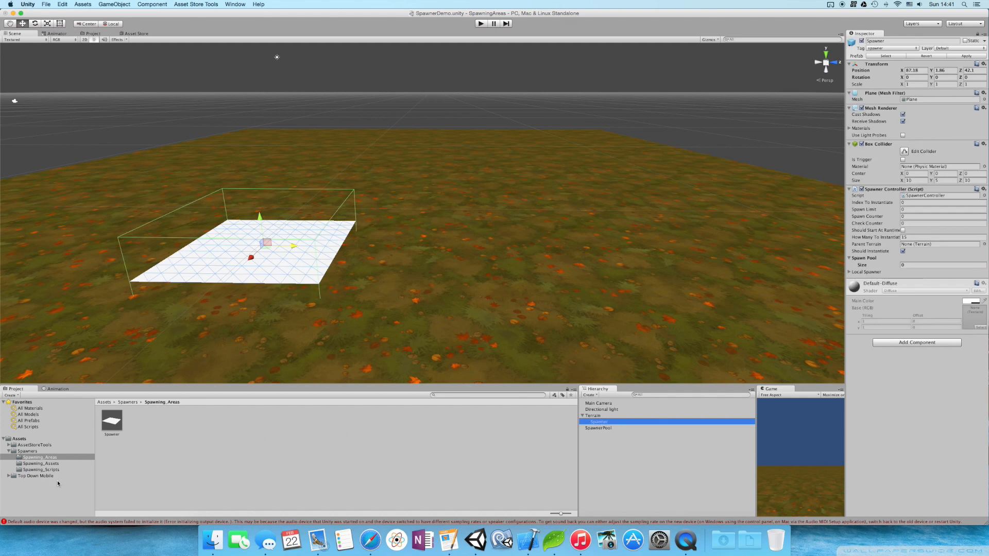
Move the Shrooms1, Shrooms3, Tree7_LOD1 and tree12_LOD1 prefabs from Top Down Mobile's Nature folder into Spawning_Assets.
left_click(9, 476)
scroll(51, 496, "down", 3)
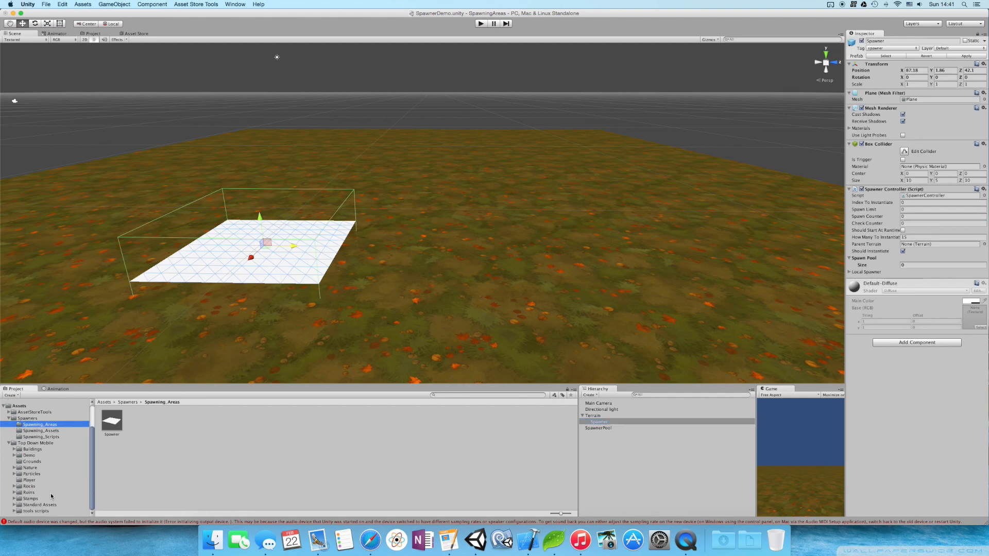
left_click(30, 467)
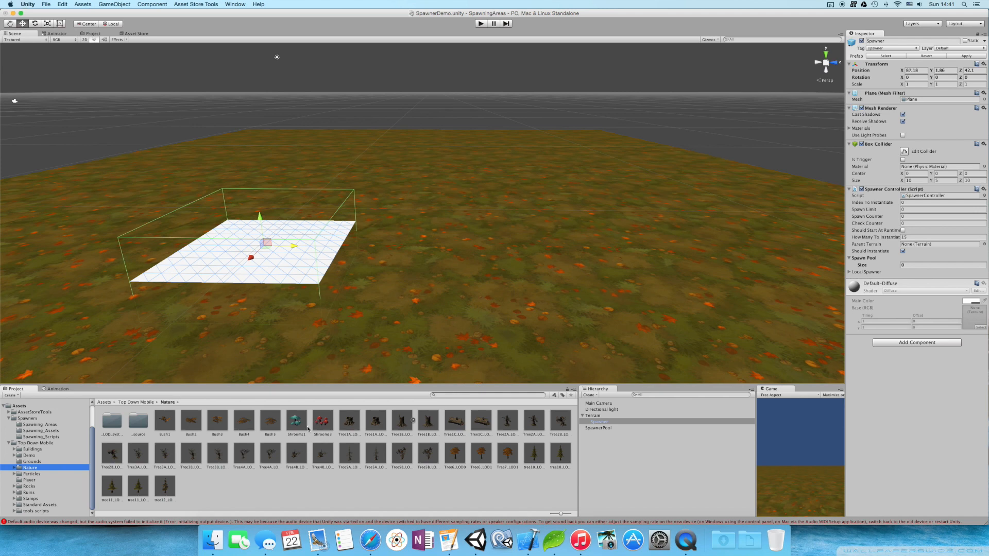
left_click(324, 423)
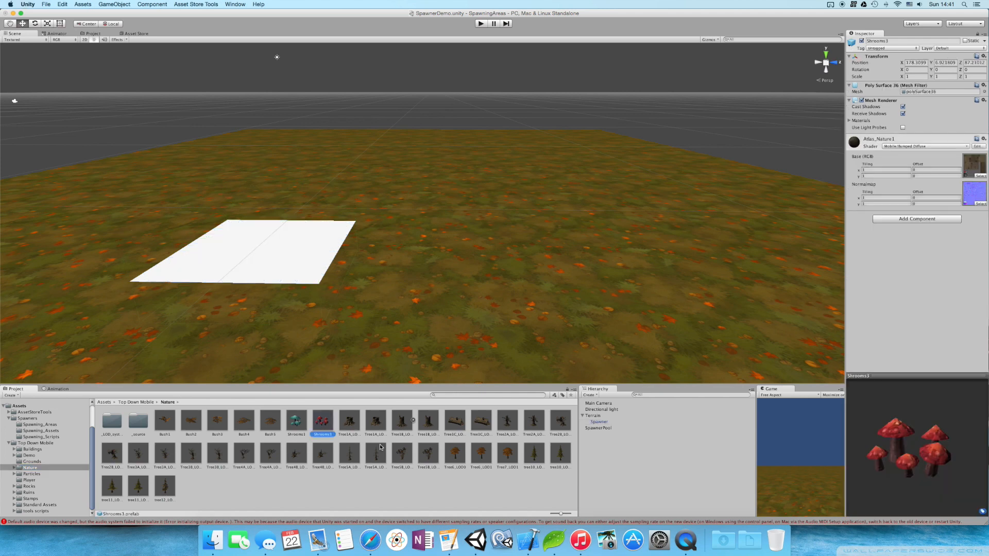
left_click(508, 454, "super")
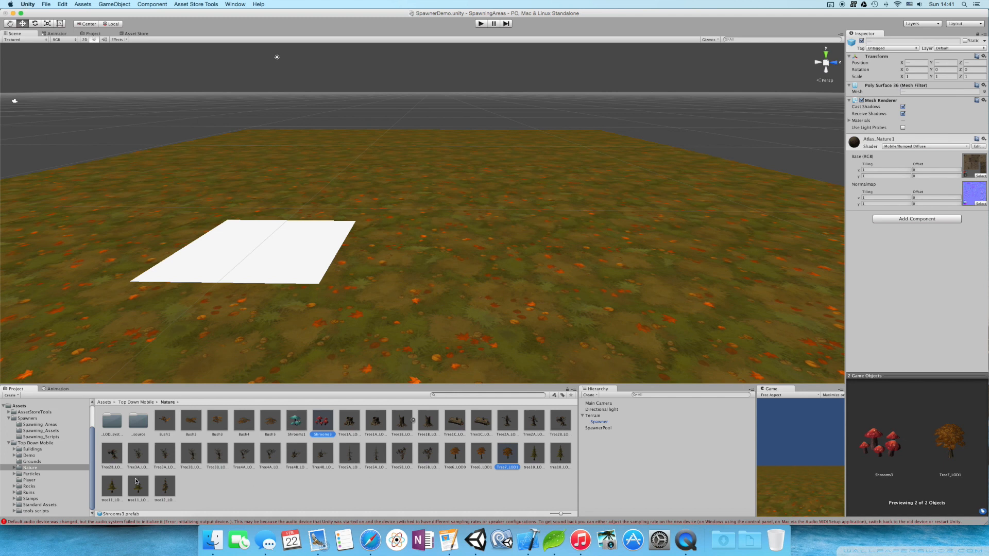
left_click(165, 489, "super")
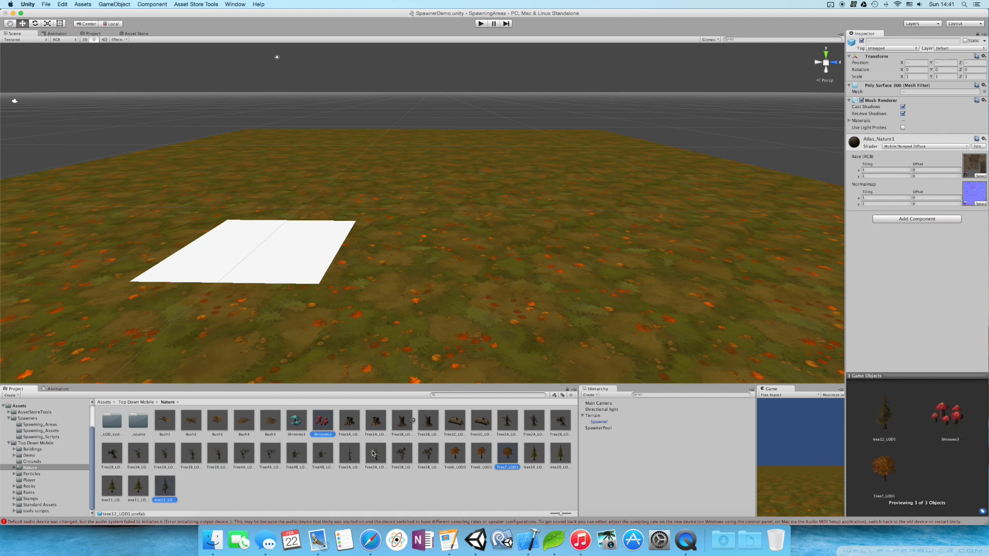
left_click(301, 431, "super")
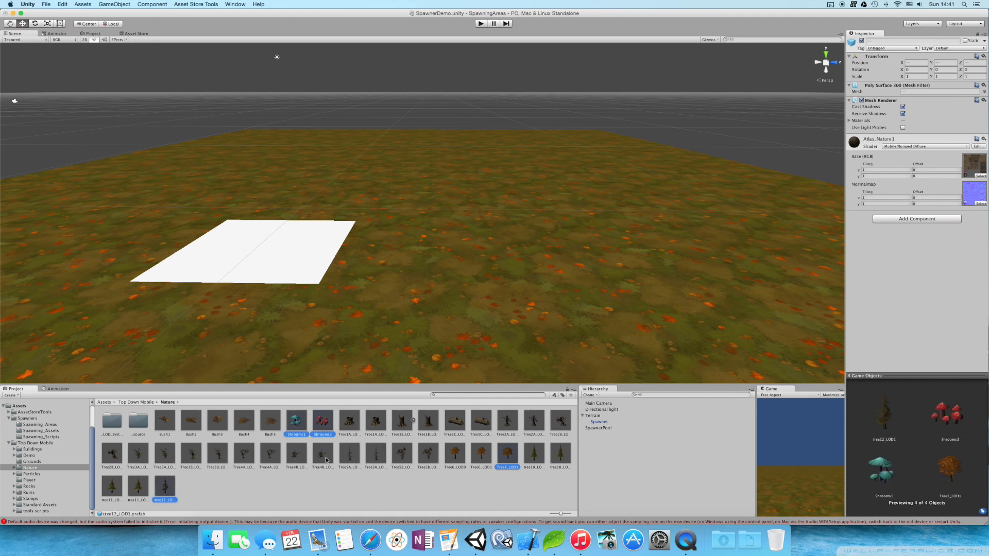
left_click_drag(298, 420, 45, 432)
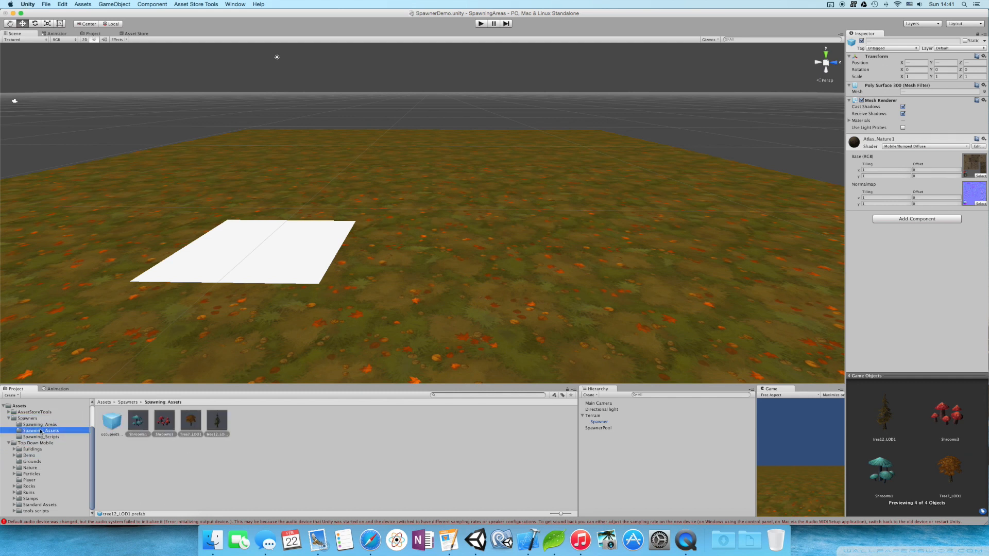
left_click(8, 448)
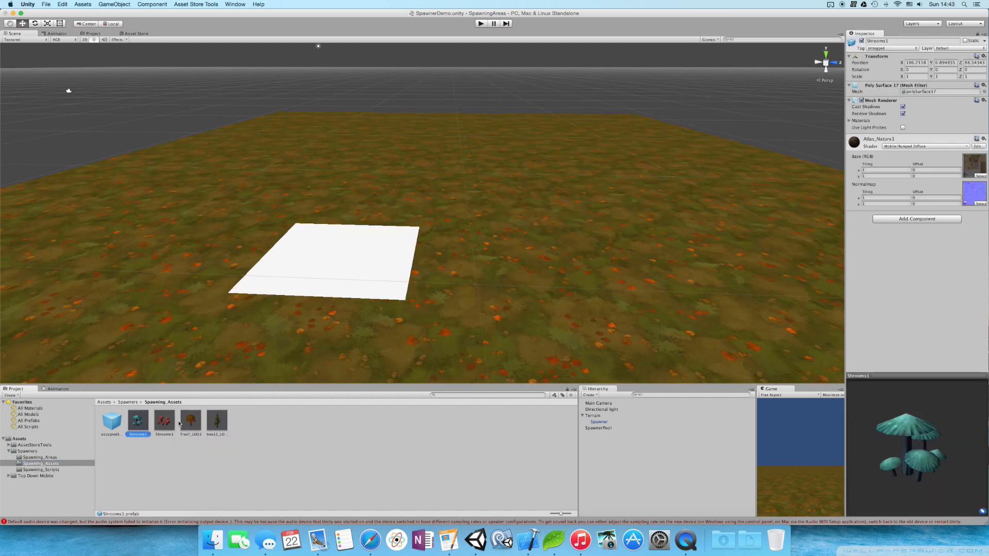
Preview the prefabs in Spawning_Assets and place Shrooms1 on the terrain beside the Spawner.
left_click(176, 423)
left_click(190, 422)
left_click(216, 423)
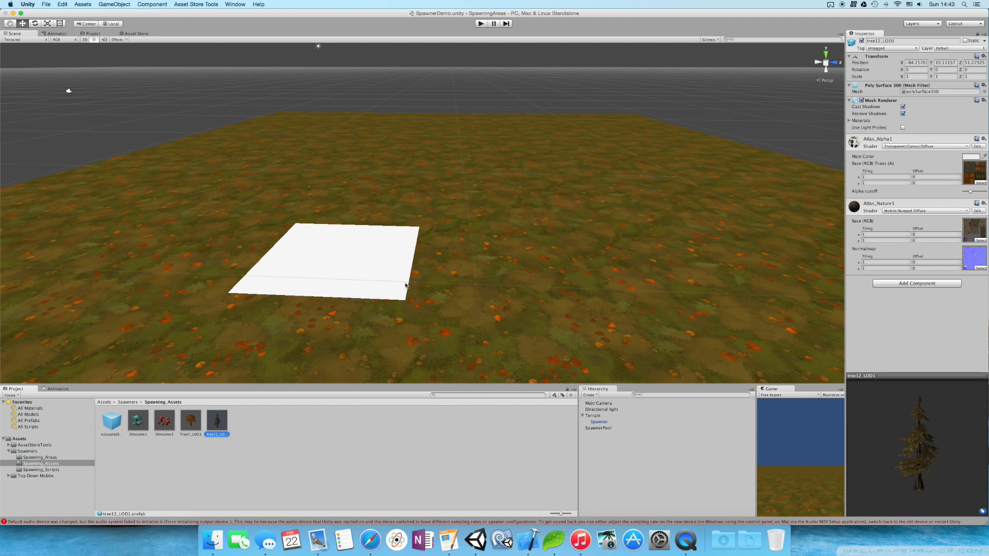
left_click_drag(138, 422, 536, 260)
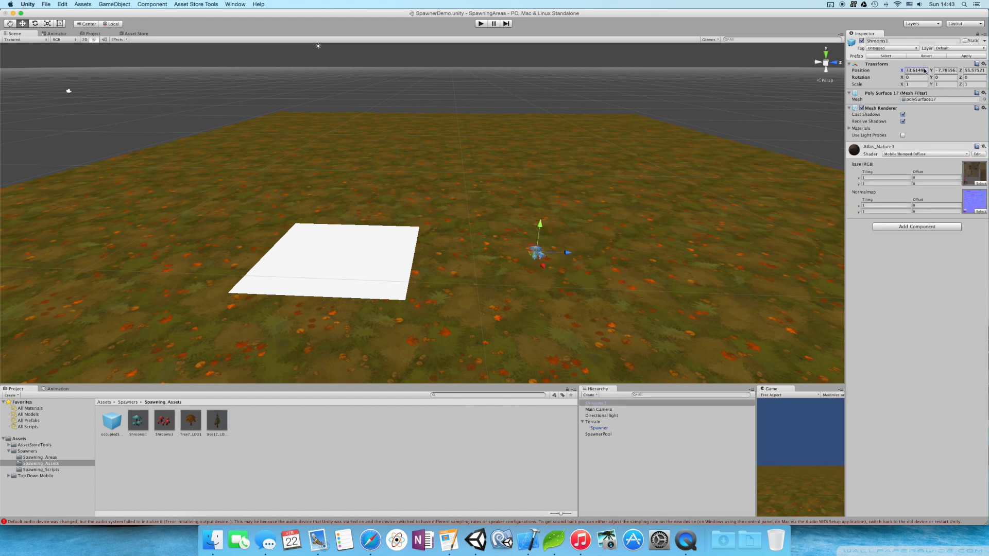
Review the occupiedSpace prefab and the other spawning assets, and select the Shrooms1 object placed in the scene.
left_click(114, 423)
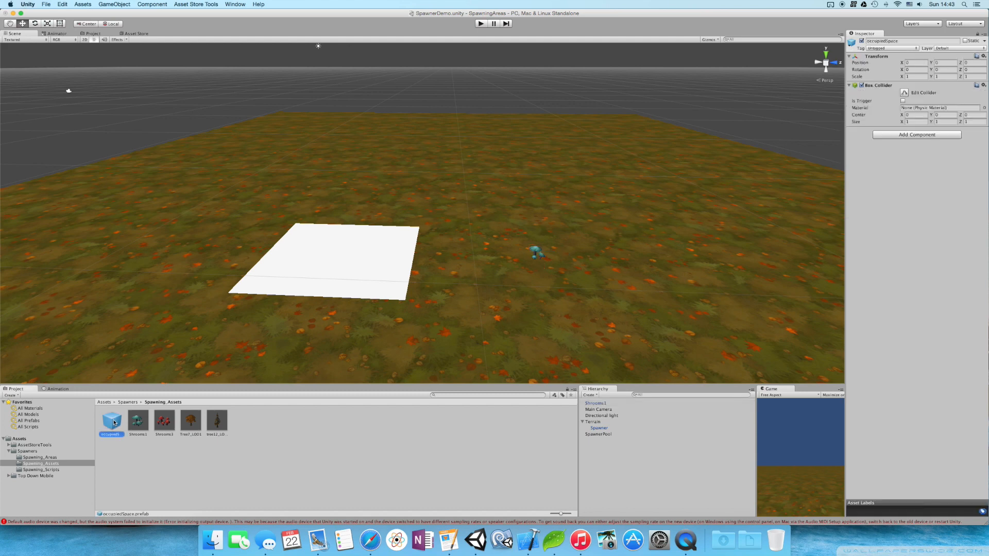
left_click(137, 423)
left_click(164, 423)
left_click(190, 423)
left_click(140, 423)
left_click(615, 405)
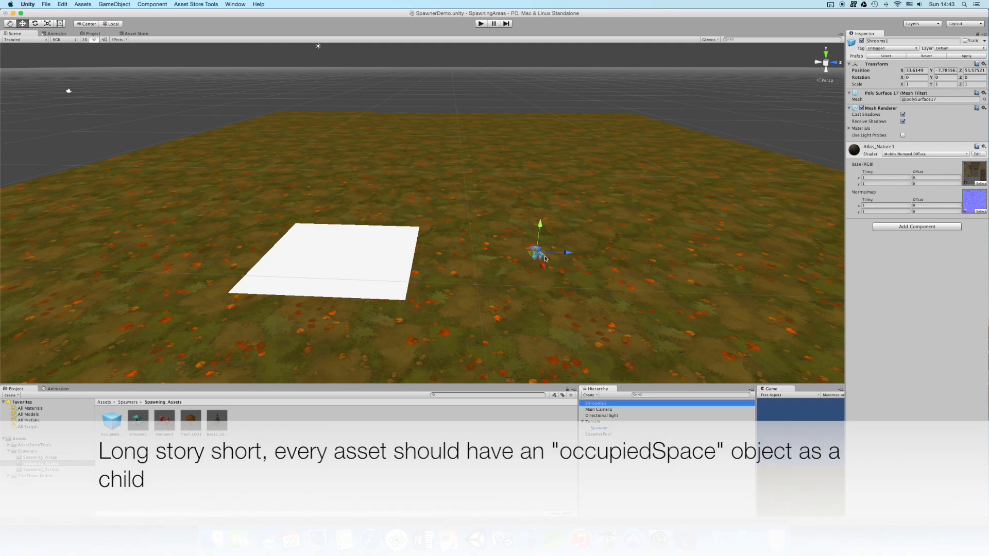
Set the Shrooms1 object's position to 0, 0, 0.
left_click(915, 70)
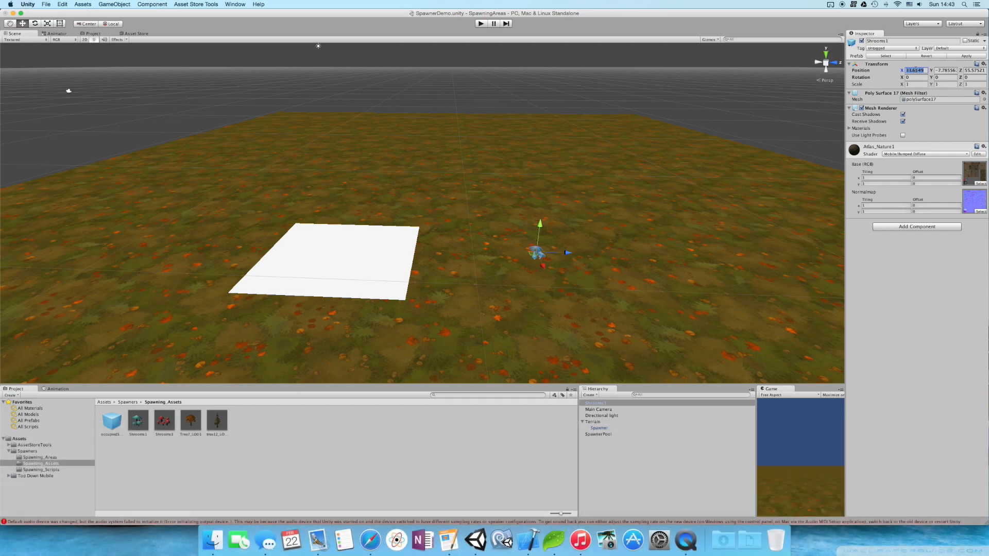
type("0")
key("Tab")
type("0")
key("Tab")
type("0")
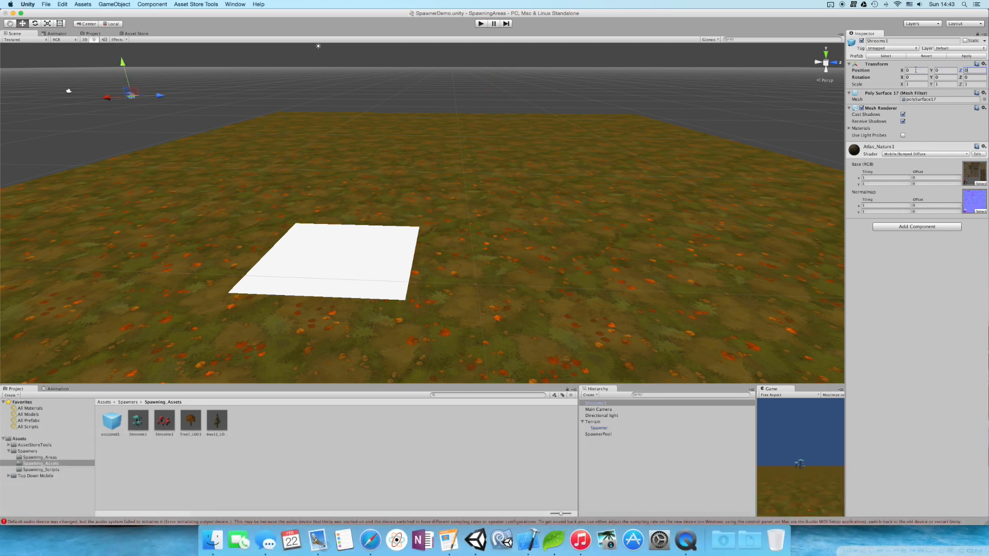
Add the occupiedSpace prefab as a child of Shrooms1 in the scene and raise it to Y 0.34.
left_click(604, 404)
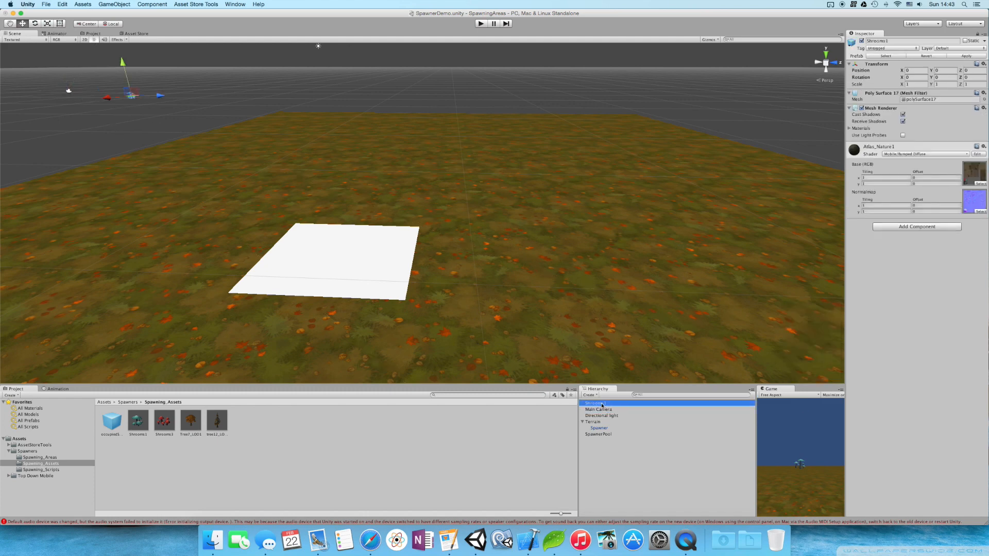
key("f")
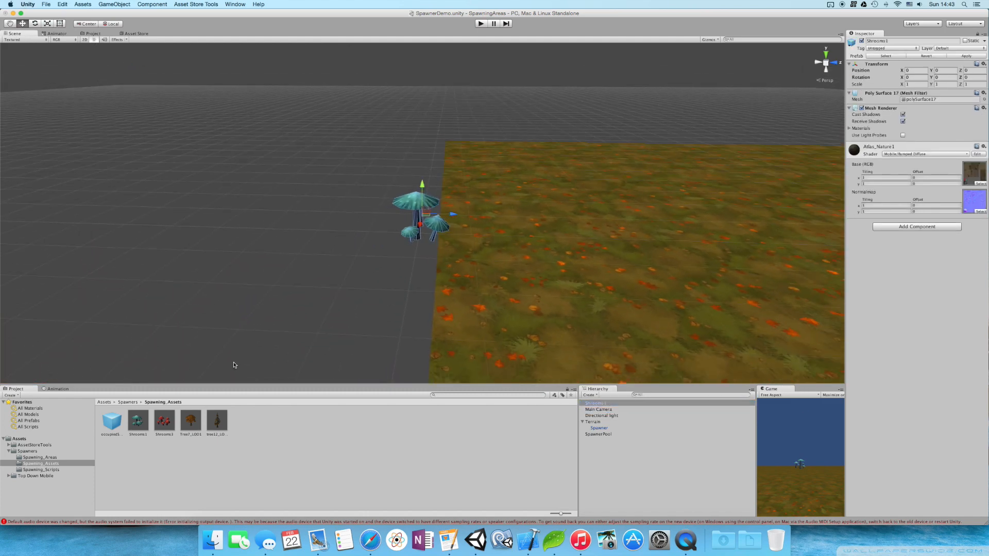
left_click_drag(124, 422, 599, 406)
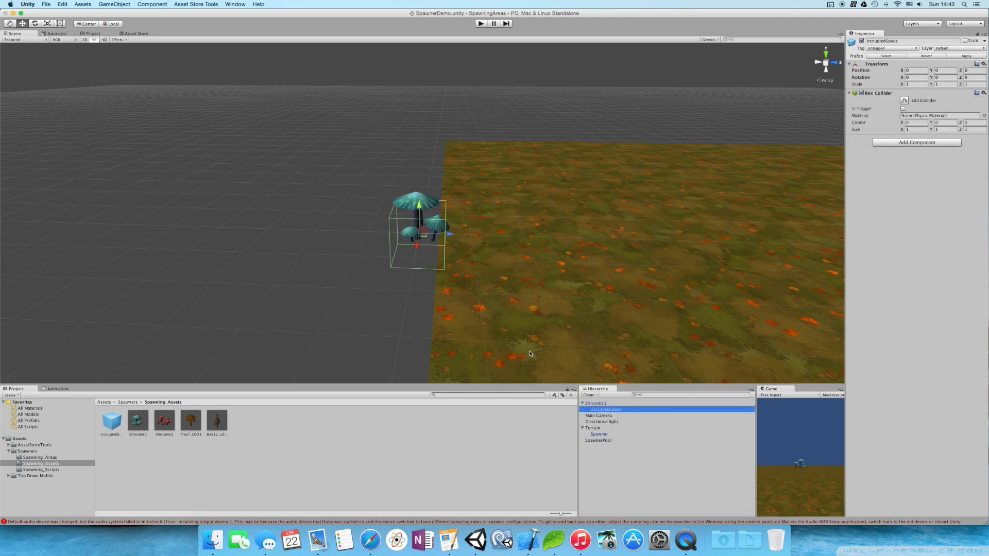
left_click_drag(532, 354, 452, 287, "alt")
scroll(452, 287, "up", 5)
Set the occupiedSpace Box Collider's size to 3 on both X and Z.
left_click(914, 130)
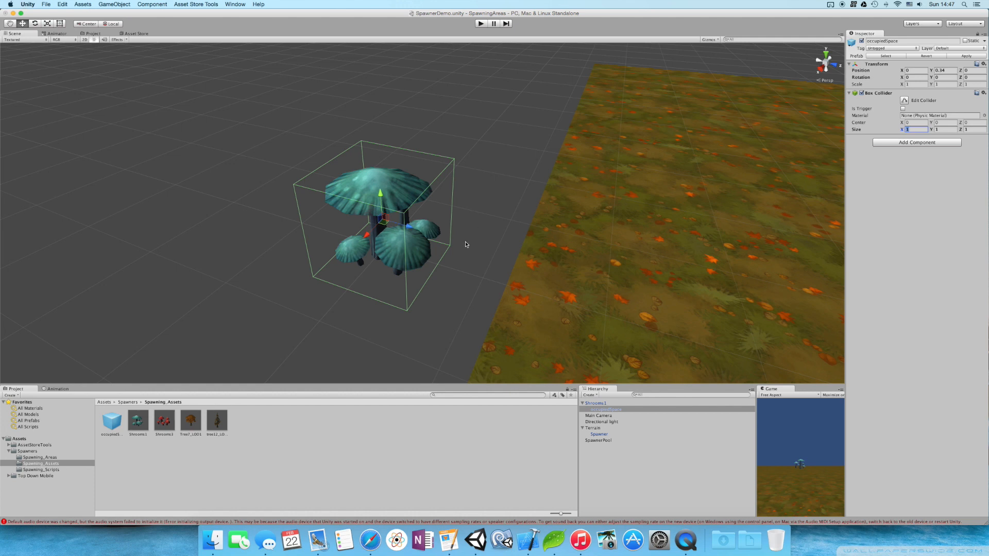
type("3")
key("Tab")
key("Tab")
type("13")
key("BackSpace")
key("BackSpace")
type("3")
scroll(511, 260, "down", 5)
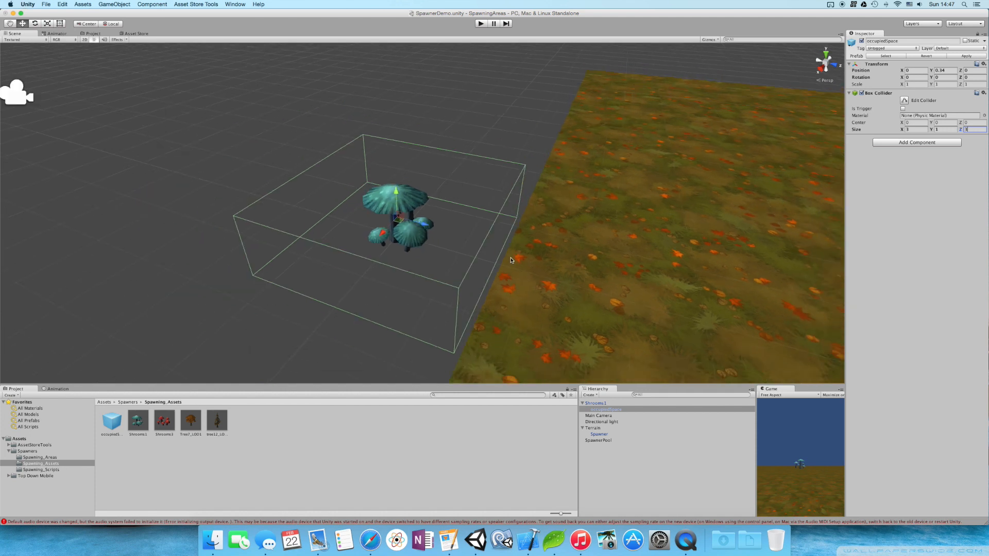
scroll(511, 260, "down", 3)
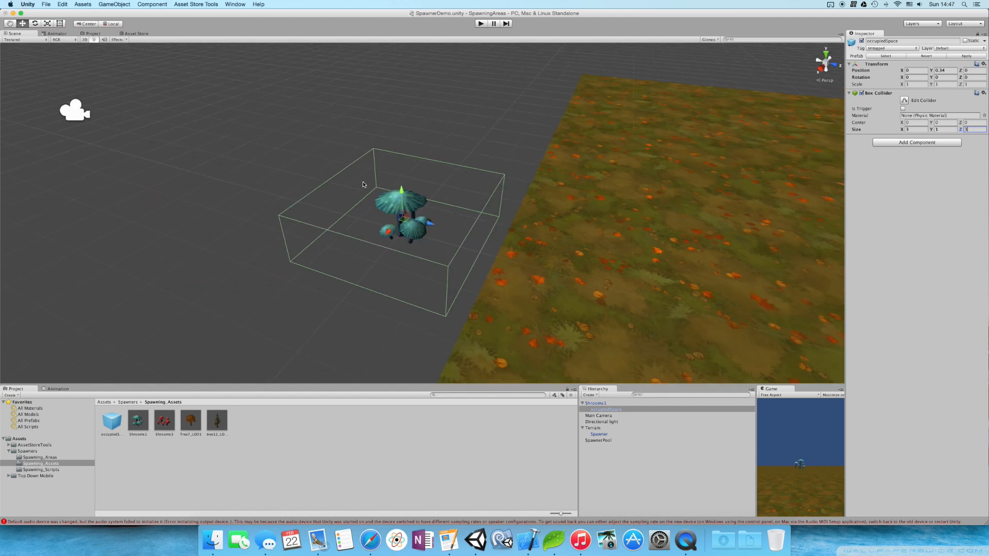
Set the occupiedSpace Box Collider's X and Z size back to 1.
left_click(915, 130)
scroll(547, 269, "up", 4)
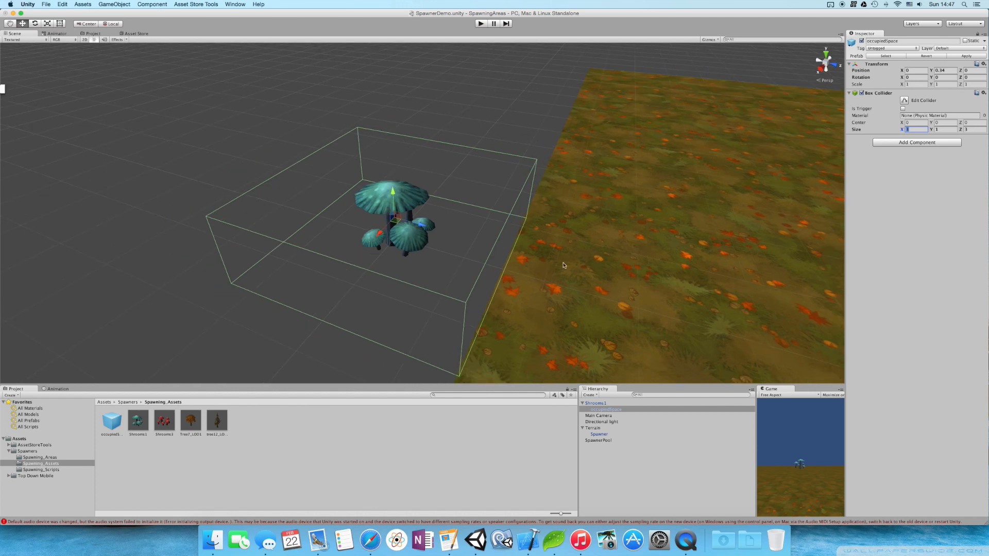
type("1")
key("Tab")
key("Tab")
type("1")
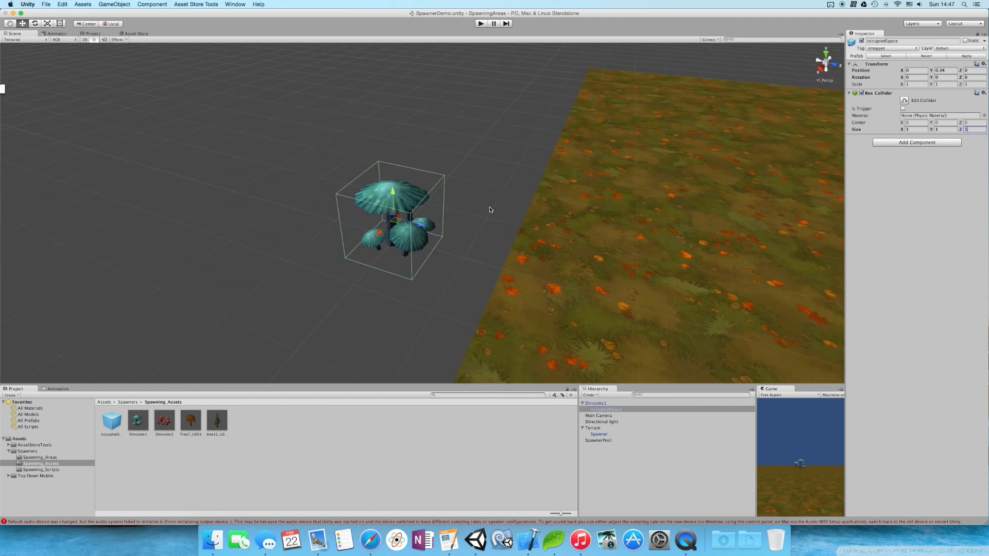
Adjust the height of occupiedSpace around the mushrooms to a Y position of about 0.36.
scroll(494, 209, "up", 4)
left_click_drag(349, 200, 350, 196)
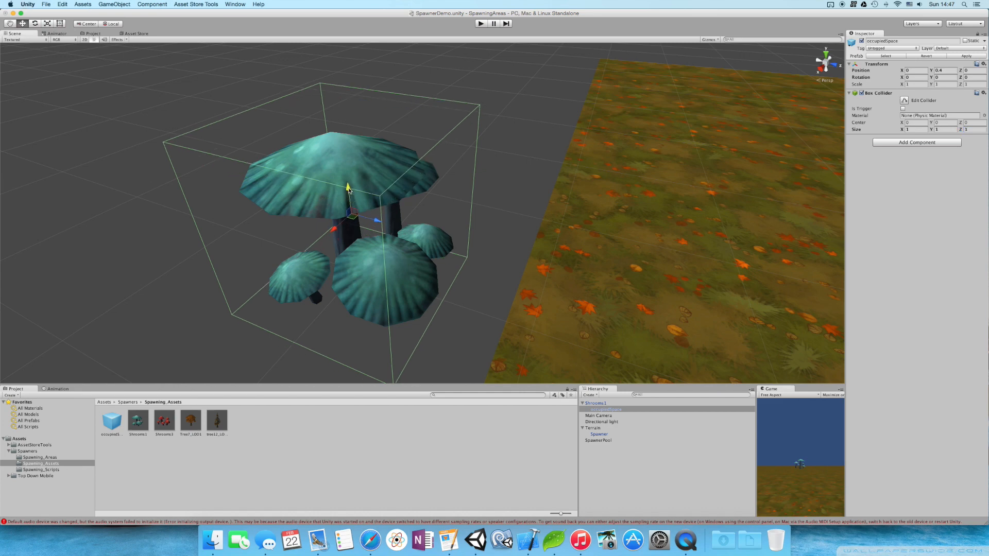
scroll(356, 198, "down", 5)
middle_click_drag(366, 205, 385, 175)
scroll(430, 220, "down", 2)
scroll(432, 223, "up", 5)
scroll(432, 222, "down", 1)
Enlarge the occupiedSpace Box Collider around the mushrooms to a size of 3 on X and Z.
left_click(911, 132)
type("3")
left_click(978, 129)
type("3")
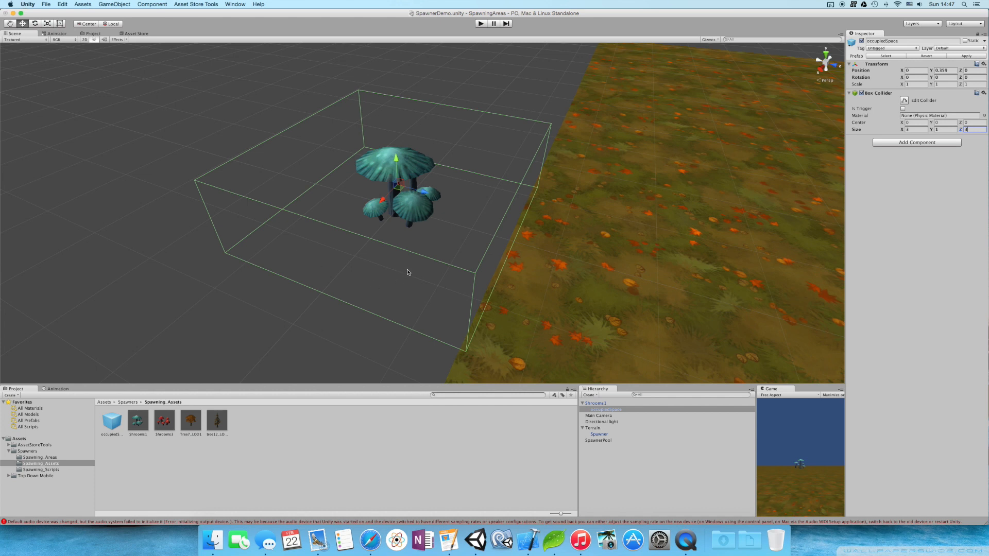
Return the occupiedSpace collider's X and Z size to 1 and raise the object to Y about 0.4.
left_click(922, 130)
type("1")
left_click(972, 130)
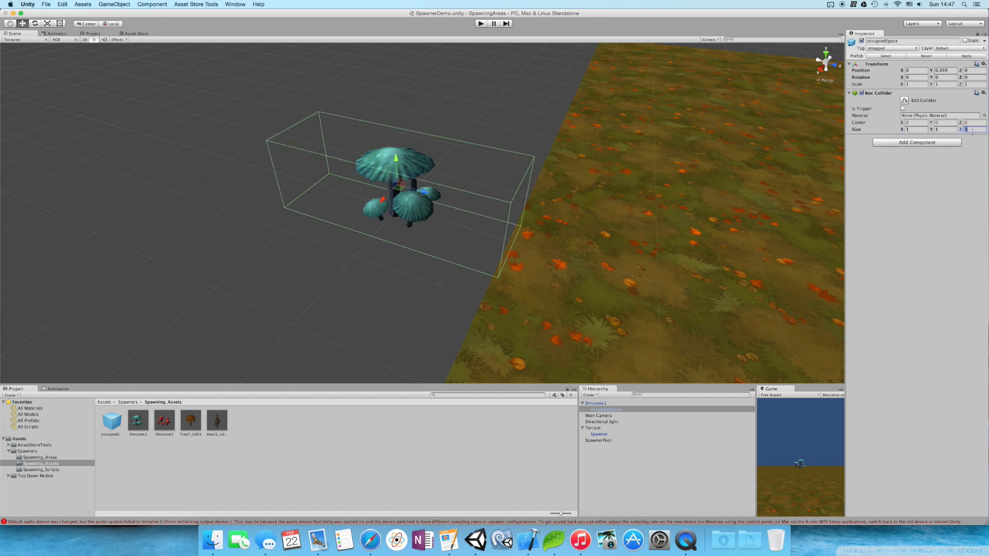
type("1")
scroll(468, 232, "up", 2)
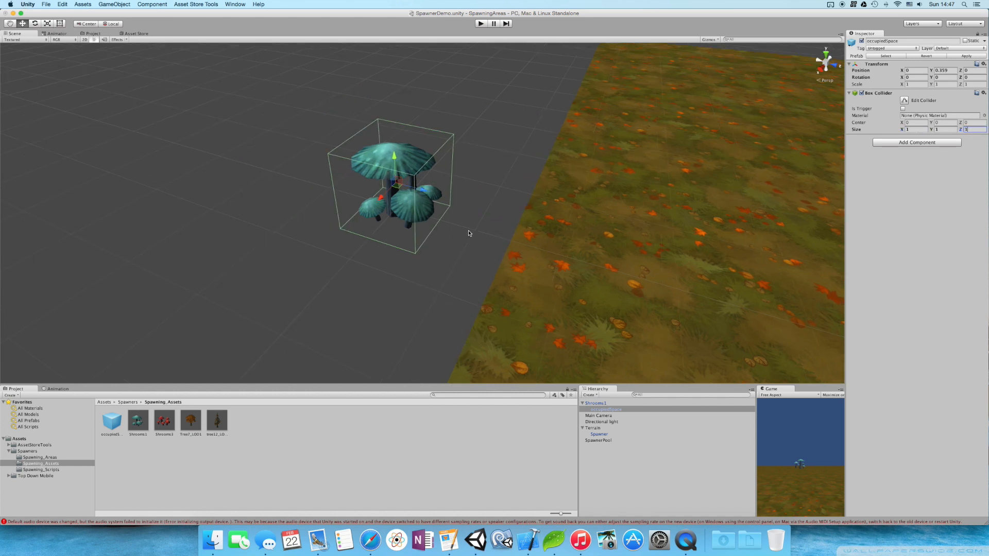
right_click_drag(517, 265, 516, 249)
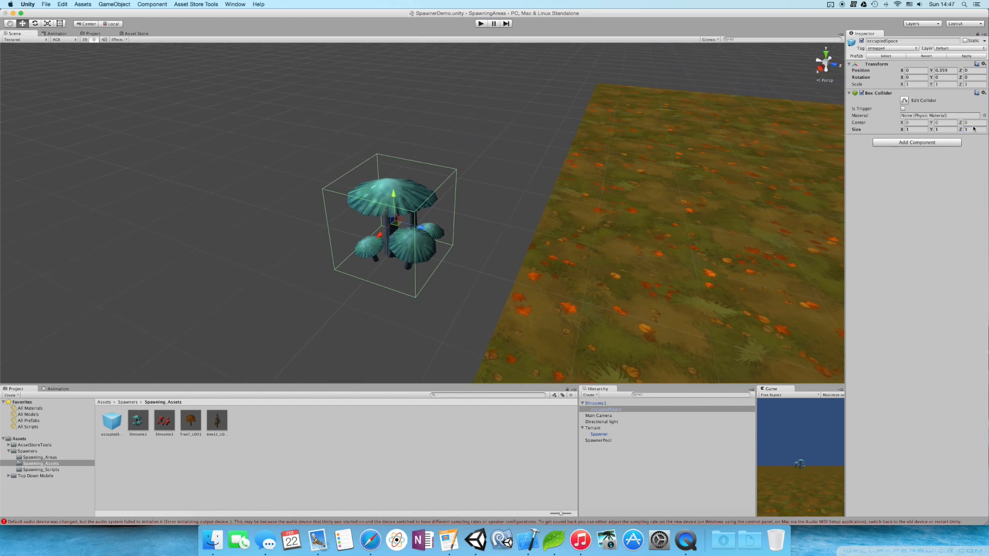
left_click_drag(394, 193, 382, 190)
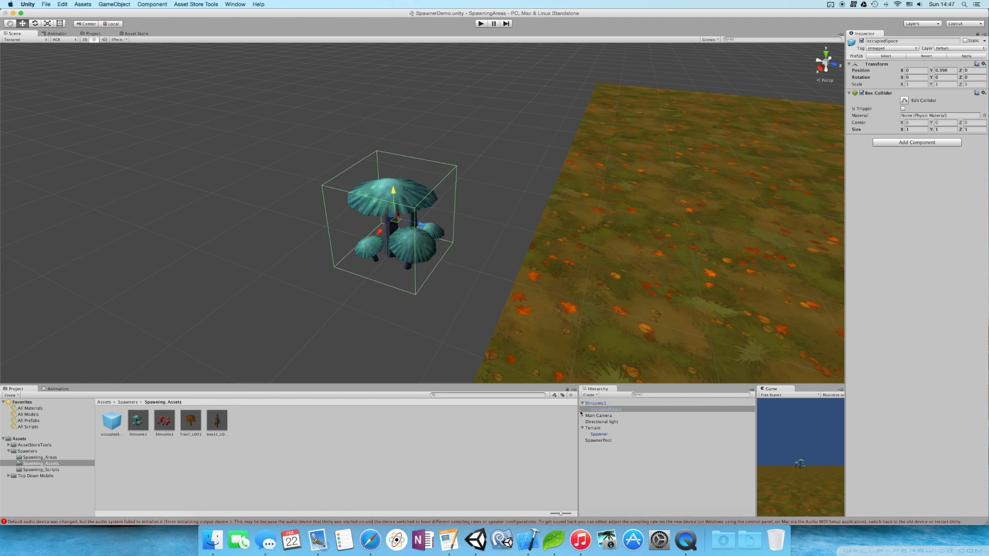
Overwrite the Shrooms1 prefab in Spawning_Assets with the scene's Shrooms1 object and check that the prefab contains the occupiedSpace child.
left_click(606, 407)
left_click_drag(606, 406, 139, 420)
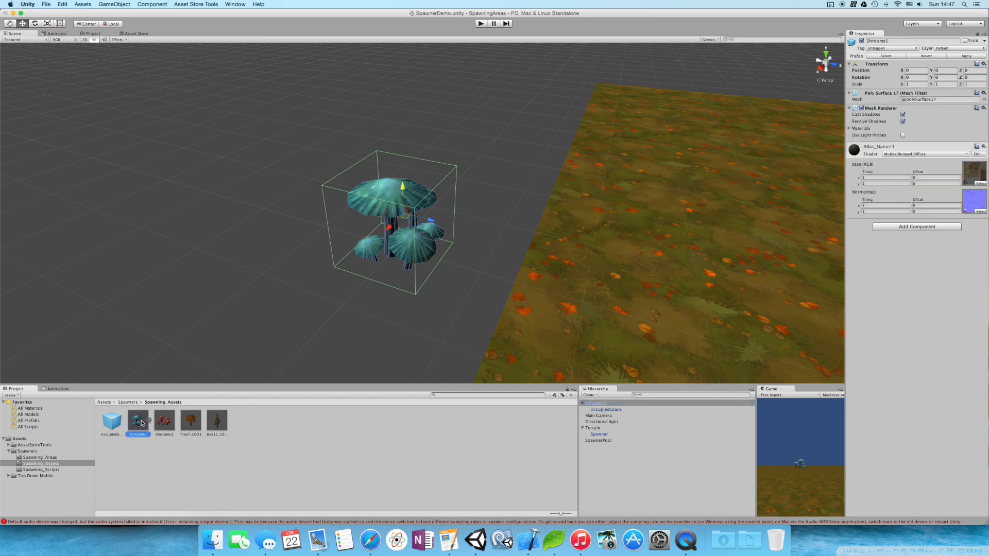
left_click(142, 423)
left_click(149, 420)
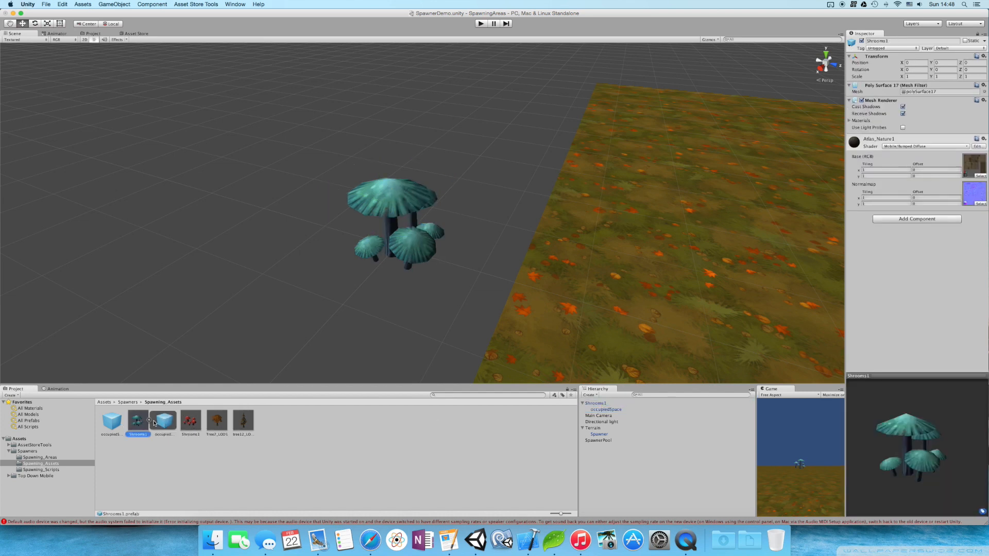
left_click(148, 421)
Delete the Shrooms1 object from the scene and select the Shrooms3 prefab in Spawning_Assets.
left_click(597, 403)
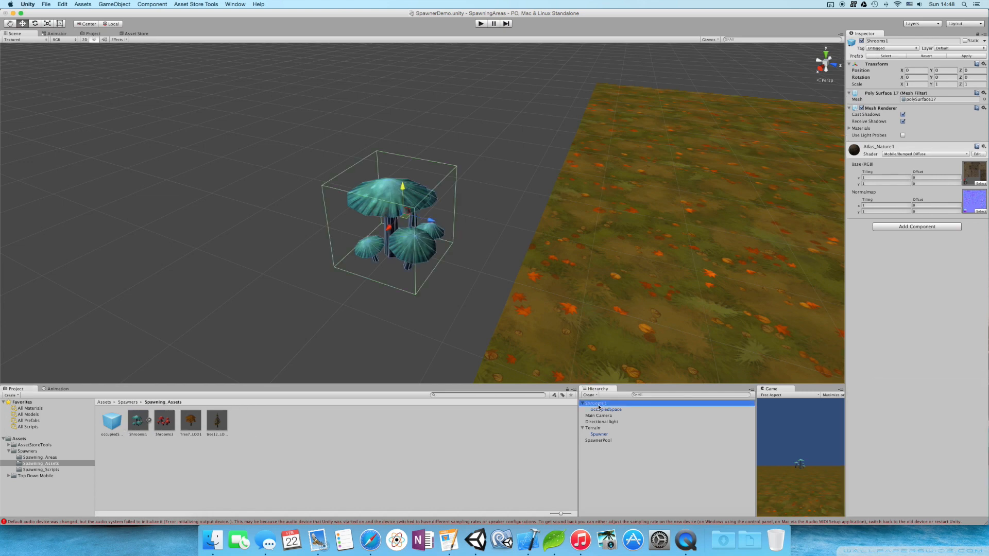
key("super+BackSpace")
left_click(163, 420)
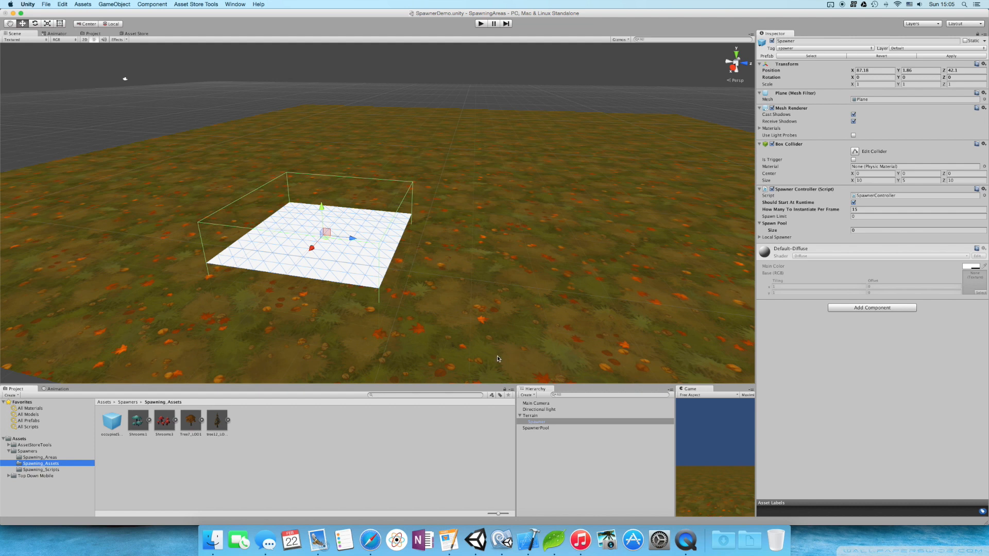
Select the Spawner under Terrain and examine its Spawner Controller settings for instantiations per frame and spawn limit.
left_click(541, 421)
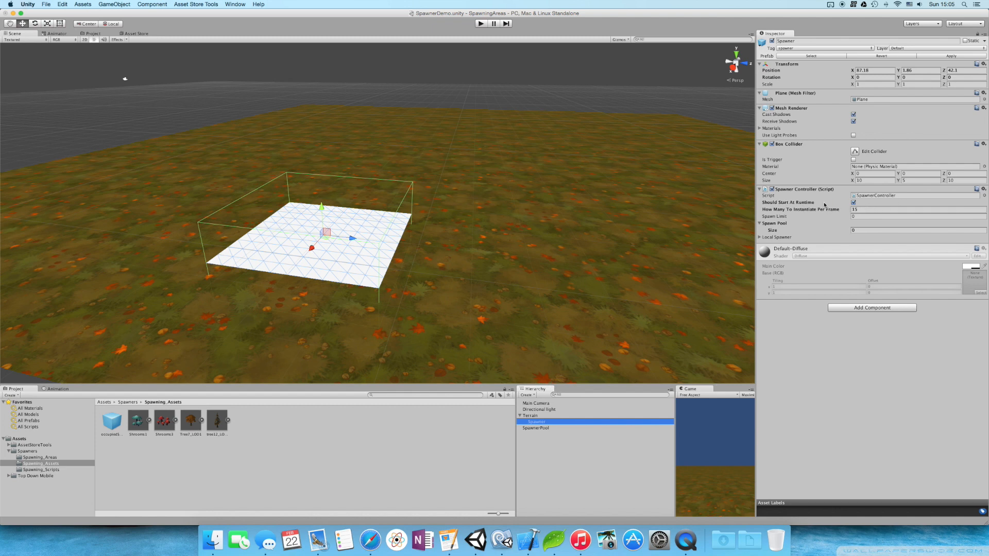
left_click(865, 209)
left_click(861, 215)
left_click(865, 210)
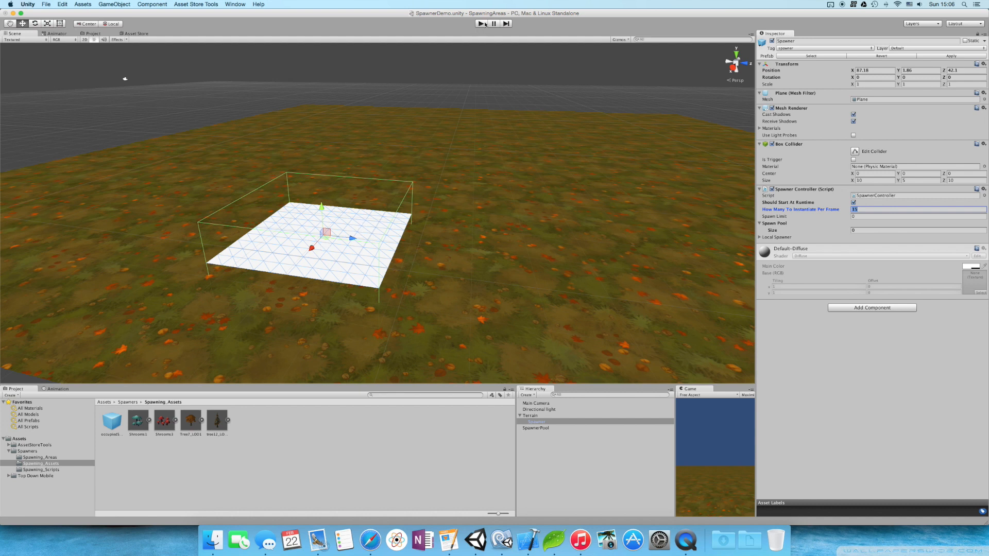
Switch the Spawner's Should Start At Runtime option off and back on.
left_click(853, 202)
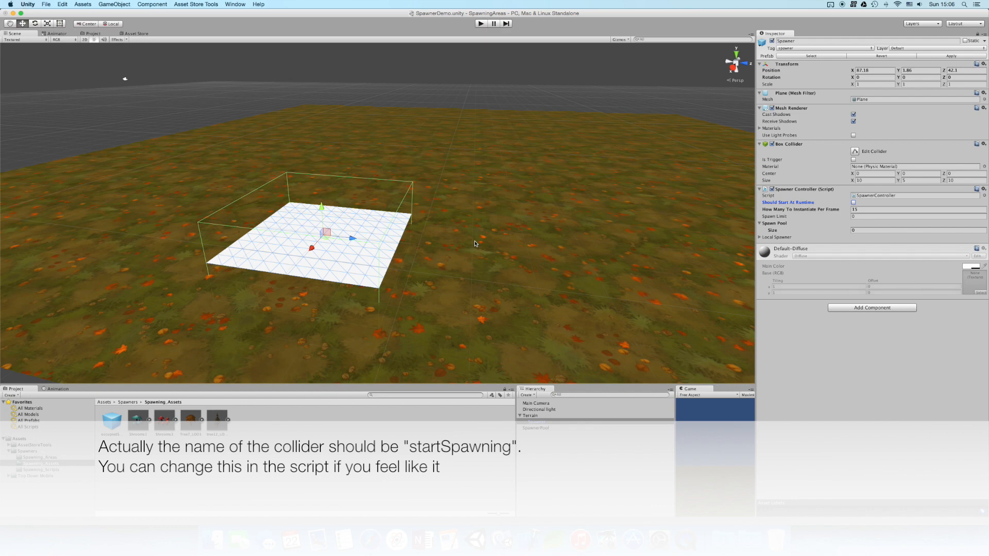
left_click(836, 205)
left_click(836, 211)
left_click(881, 210)
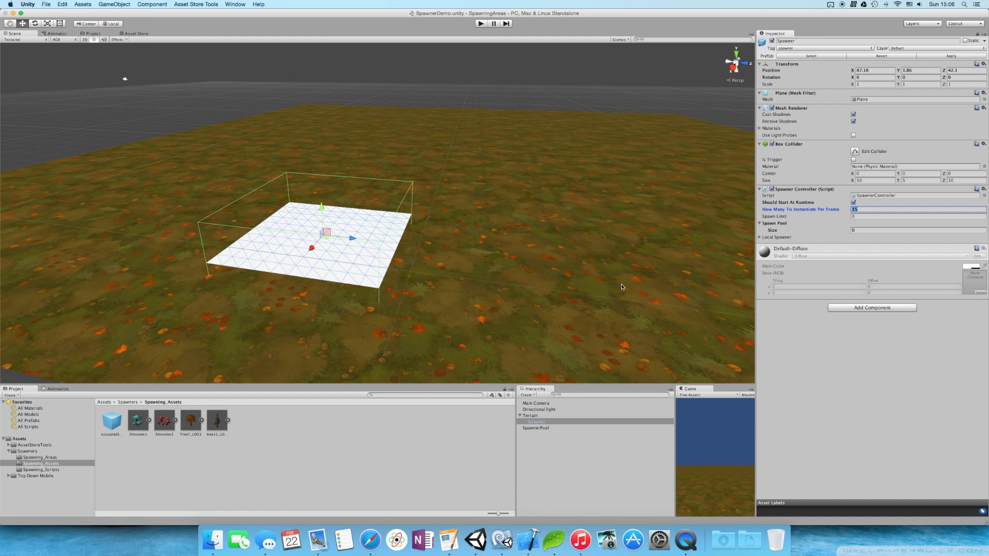
Scale the Spawner to 5 on X and 2 on Z and move it onto the terrain at X about 70.7.
left_click(371, 256)
left_click(371, 255)
left_click(867, 85)
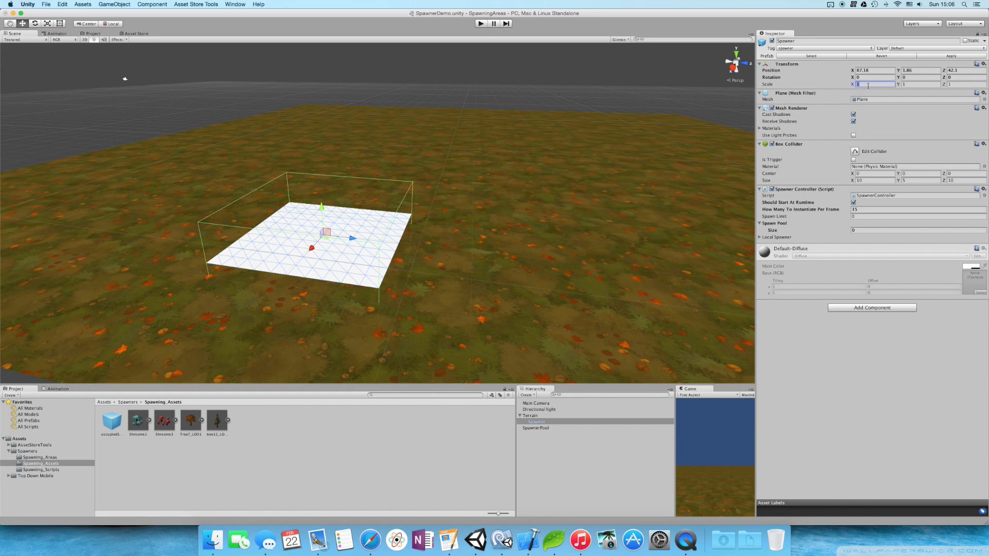
type("5")
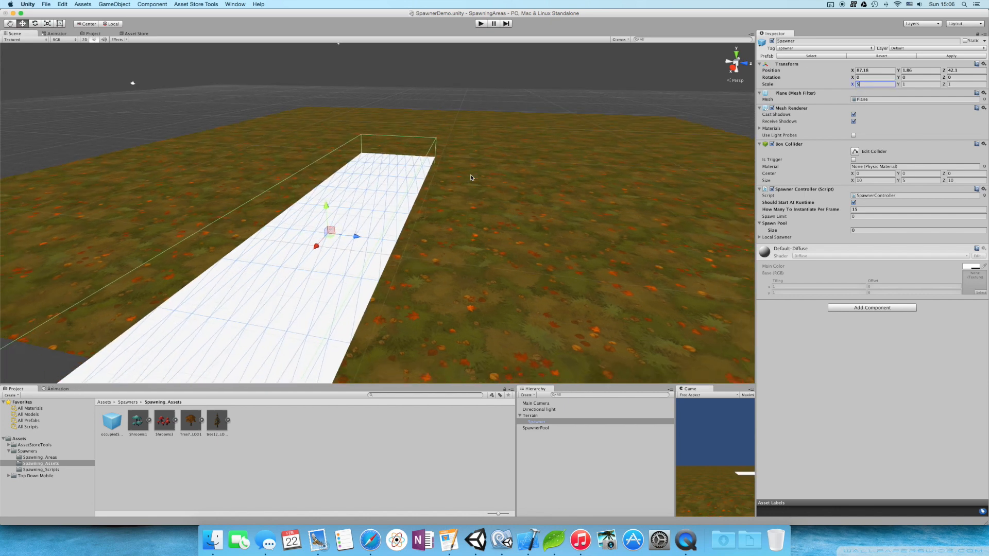
left_click(965, 84)
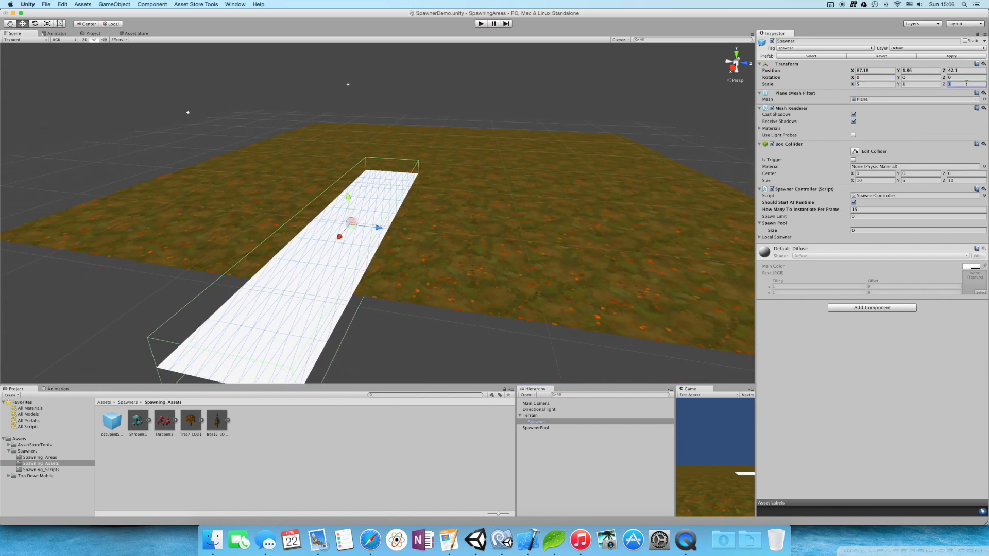
type("2")
left_click_drag(338, 239, 382, 187)
scroll(444, 228, "up", 3)
scroll(444, 230, "up", 3)
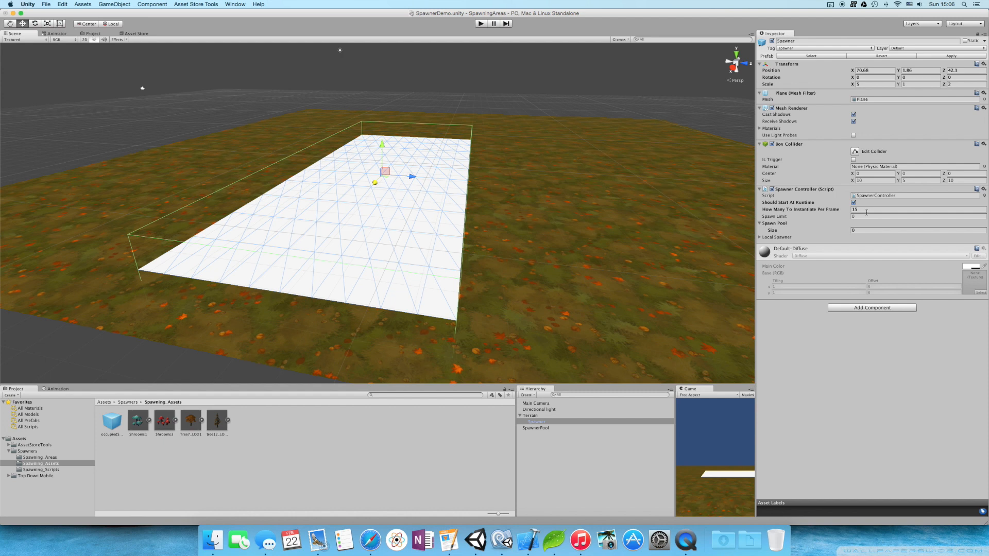
Set the Spawner's X and Z scale back to 1 and move it along the X axis to about 88.6.
left_click(866, 213)
left_click(867, 210)
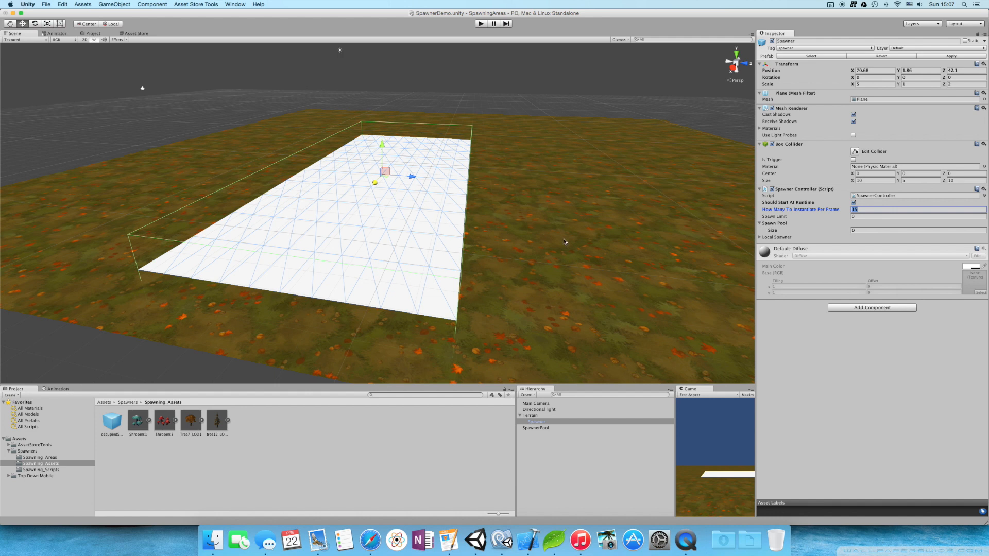
left_click(863, 232)
left_click(873, 84)
type("1")
left_click(964, 84)
type("1")
left_click_drag(360, 191, 545, 281)
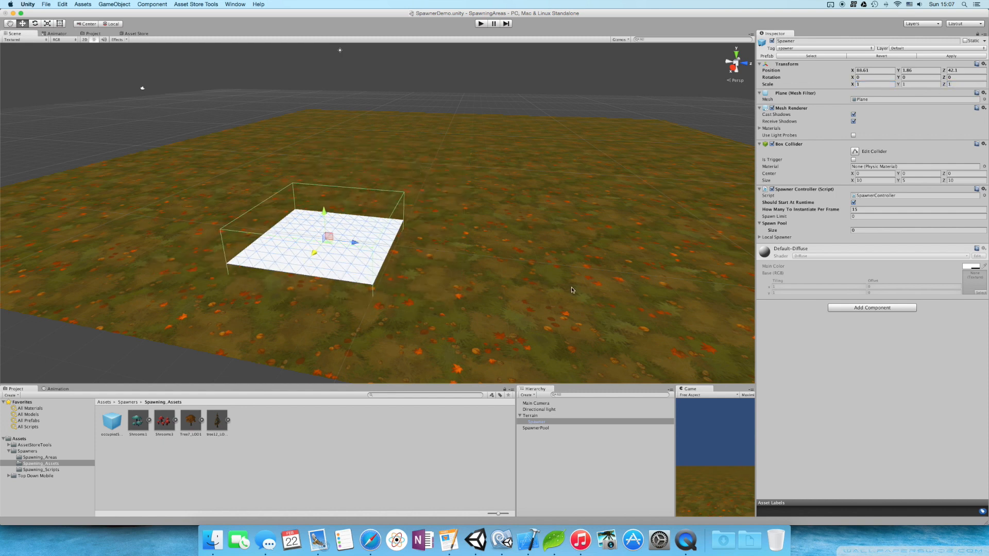
Set the Spawner's Spawn Pool size to 4 and assign the Shrooms1 prefab as the object of Element 0.
left_click(530, 423)
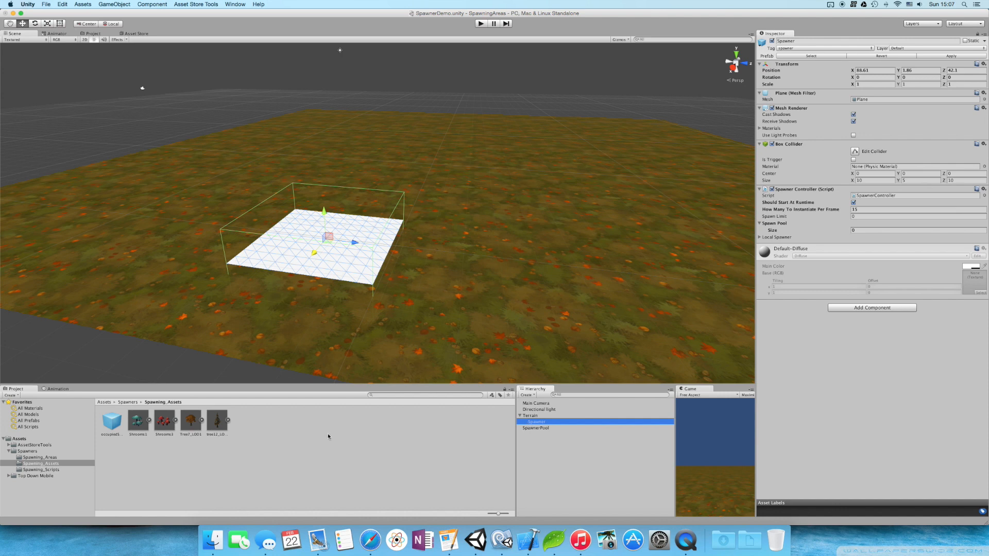
scroll(463, 320, "up", 2)
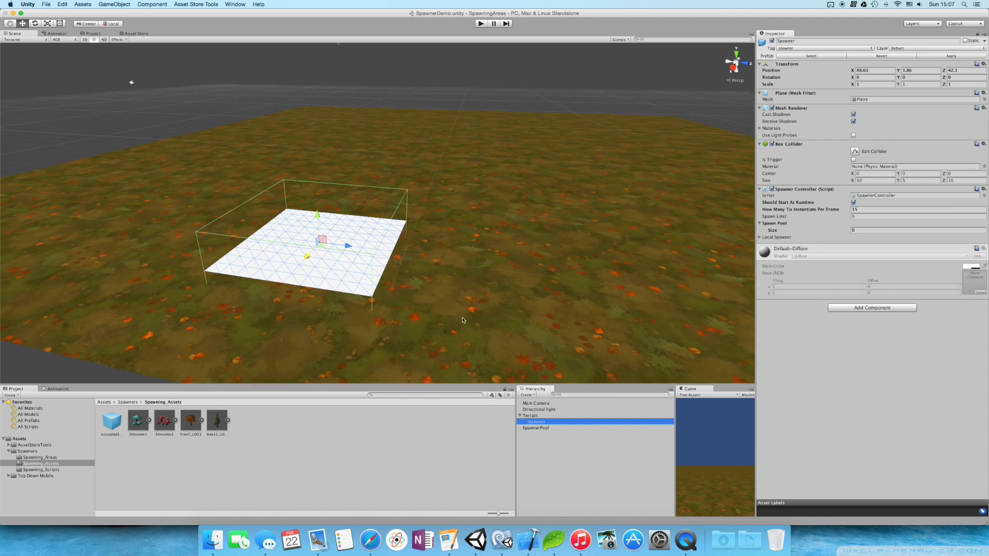
left_click(866, 229)
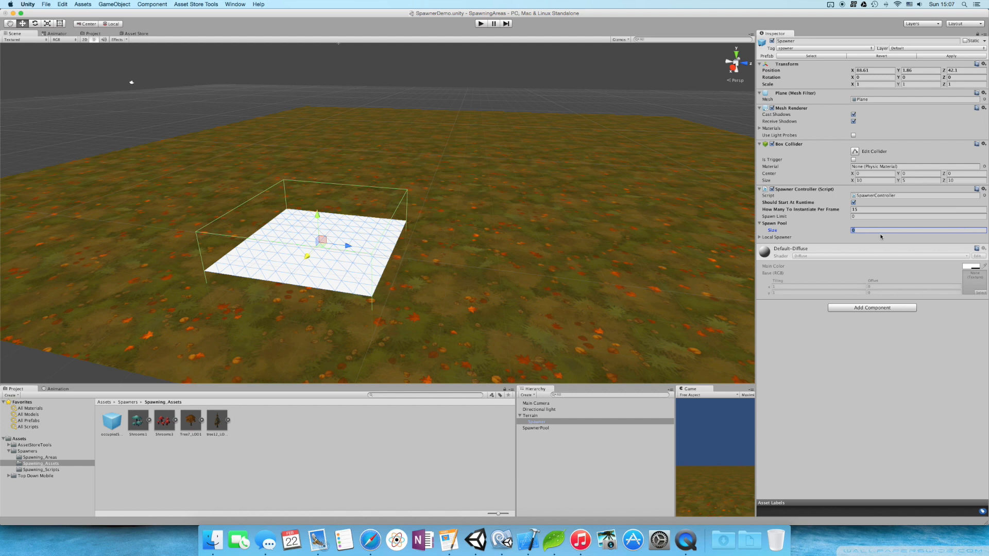
type("4")
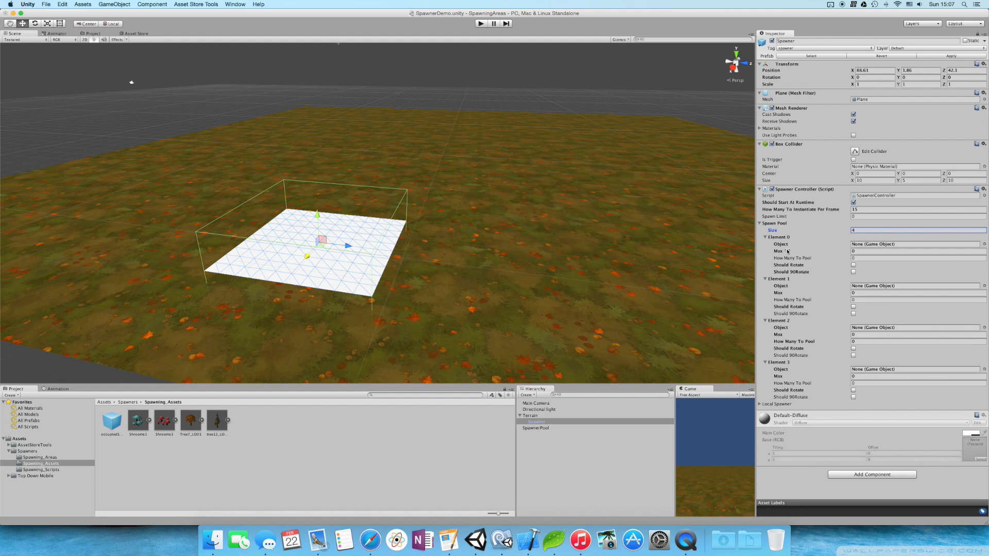
left_click_drag(134, 425, 864, 246)
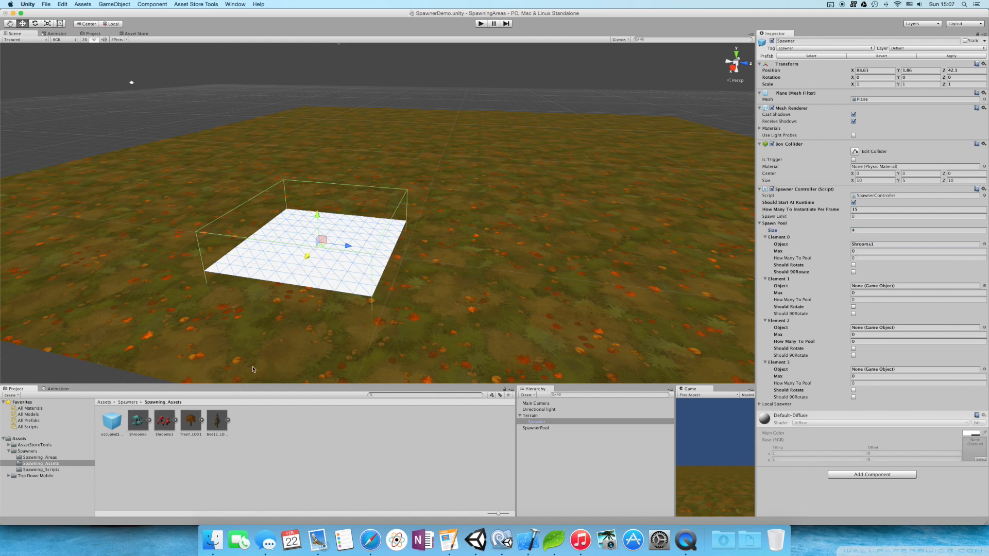
Assign the Shrooms3, Tree7_LOD1 and tree12_LOD1 prefabs as the objects of Spawn Pool Elements 1, 2 and 3.
left_click_drag(163, 421, 854, 286)
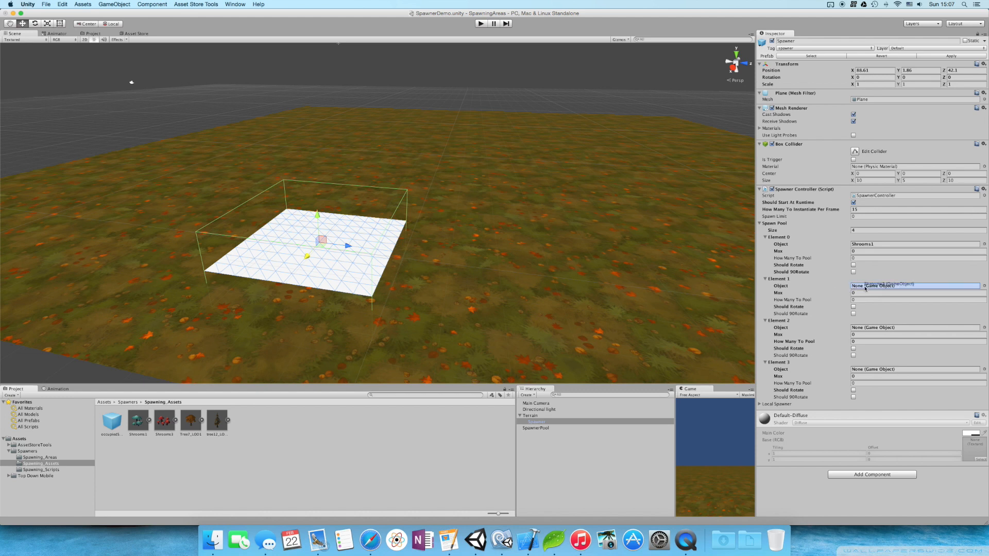
left_click_drag(193, 419, 858, 327)
left_click_drag(217, 420, 875, 370)
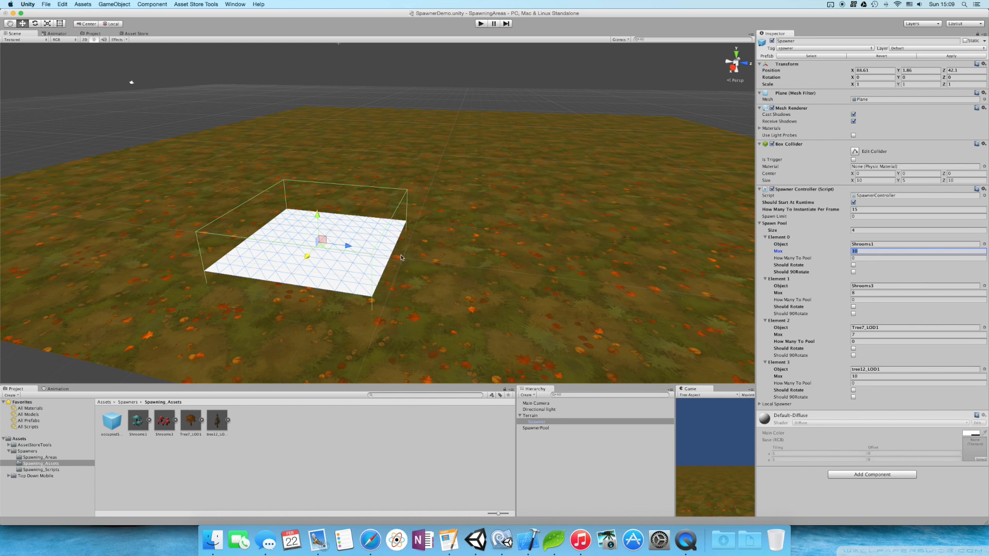
Inspect the Max setting of Element 0 and the occupiedSpace and Shrooms1 prefabs.
left_click(875, 249)
left_click(111, 424)
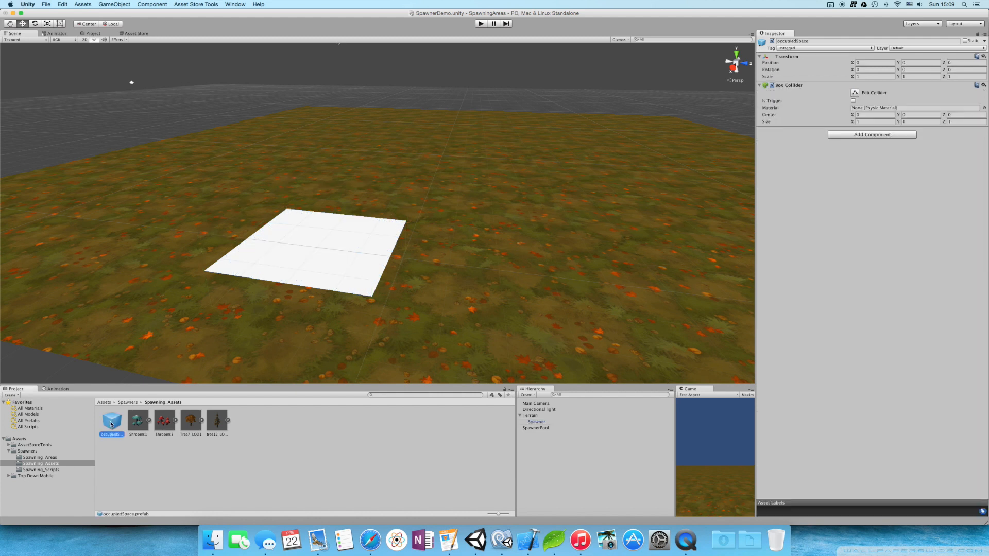
left_click(138, 424)
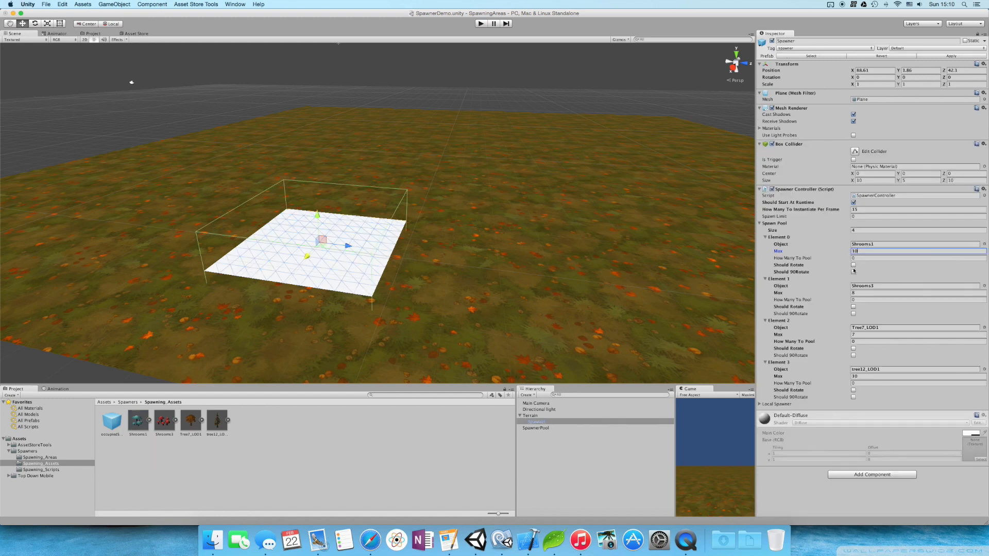
Enable Should Rotate for Element 0 and switch its Should 90Rotate option on and back off.
left_click(854, 265)
left_click(853, 266)
left_click(854, 265)
left_click(853, 272)
left_click(853, 273)
left_click(853, 272)
Enable Should Rotate for Spawn Pool Elements 1, 2 and 3.
left_click(853, 306)
left_click(853, 348)
left_click(853, 390)
left_click(863, 258)
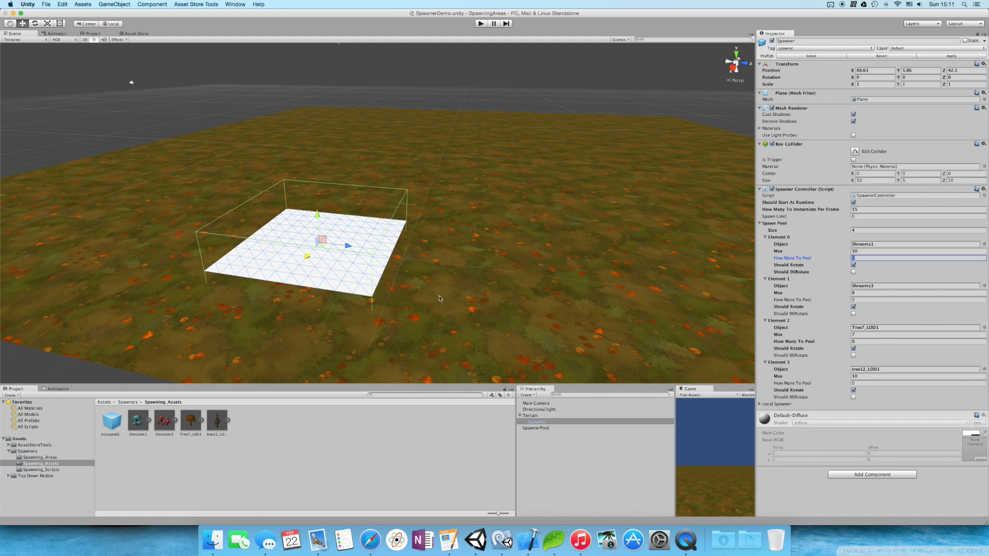
Run and stop the scene several times to compare the random spawn layouts inside the Spawner area.
right_click_drag(492, 277, 507, 265)
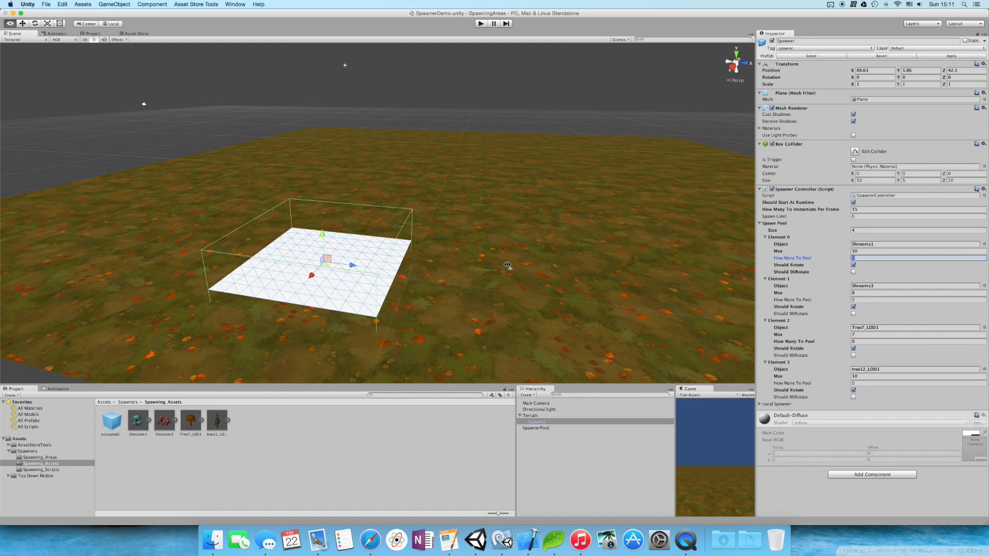
key("super+p")
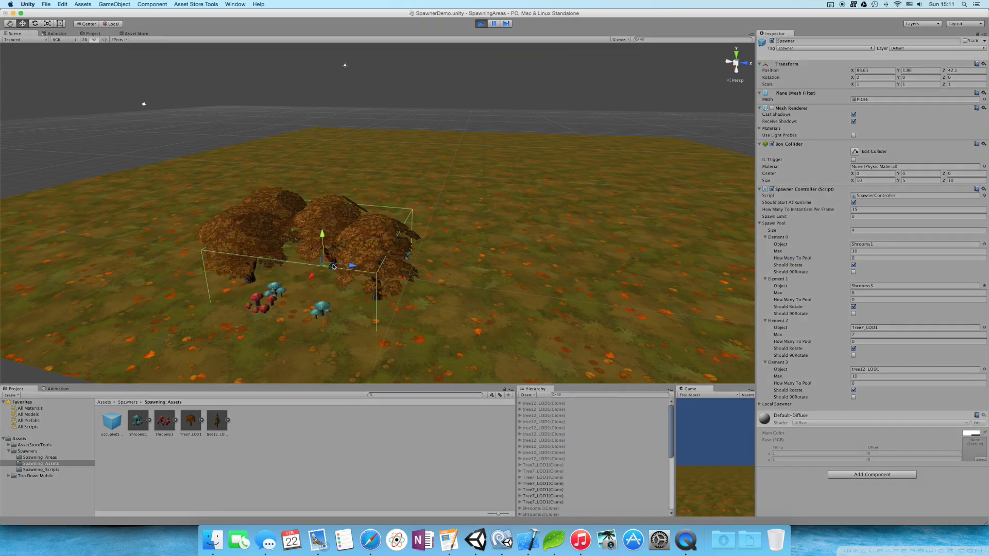
key("super+p")
key("super+p")
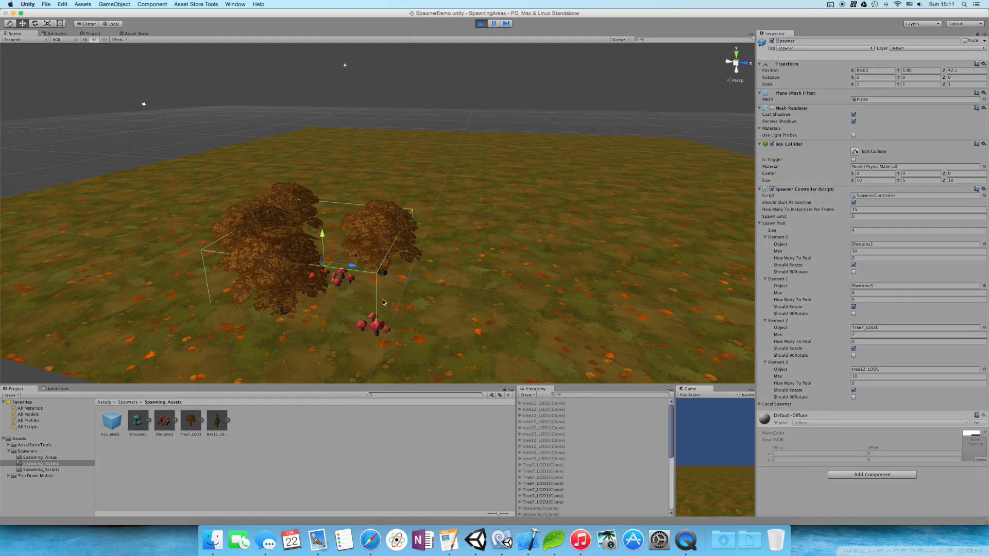
left_click(481, 25)
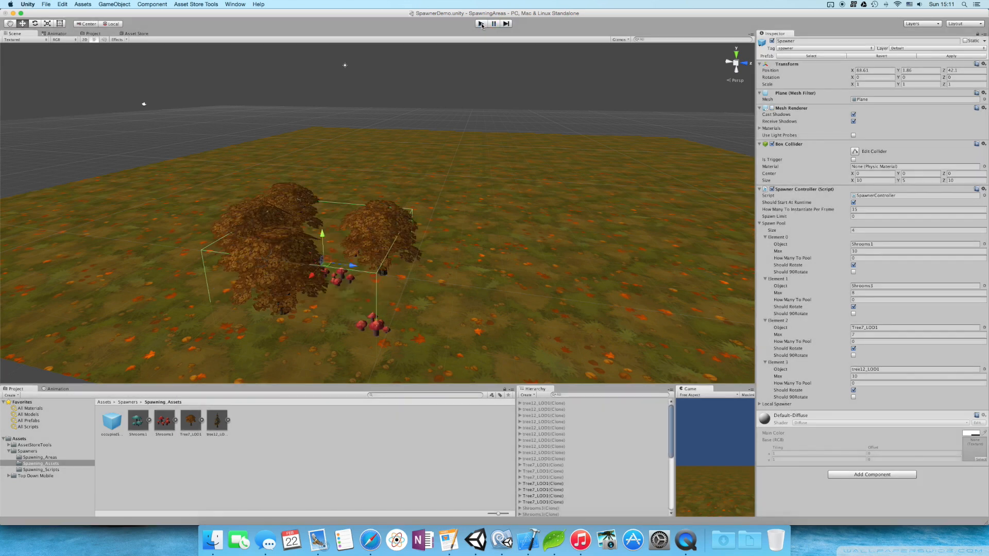
left_click(481, 24)
left_click(481, 24)
left_click(482, 27)
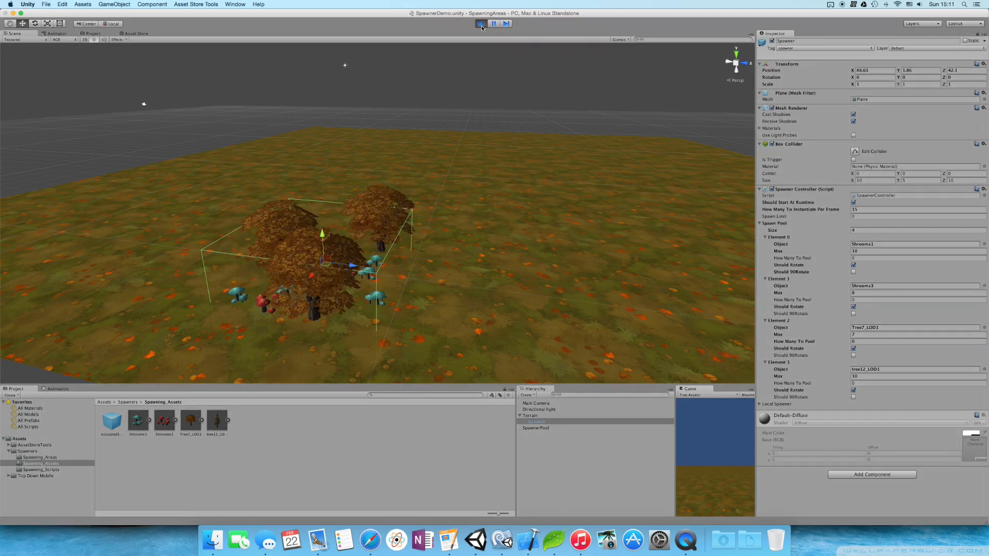
left_click(480, 25)
left_click(482, 24)
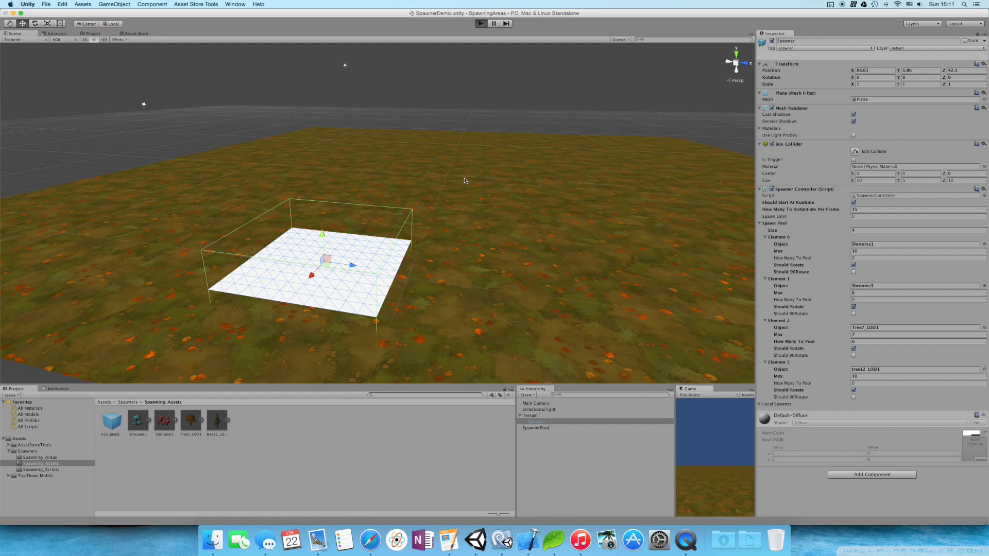
left_click(481, 24)
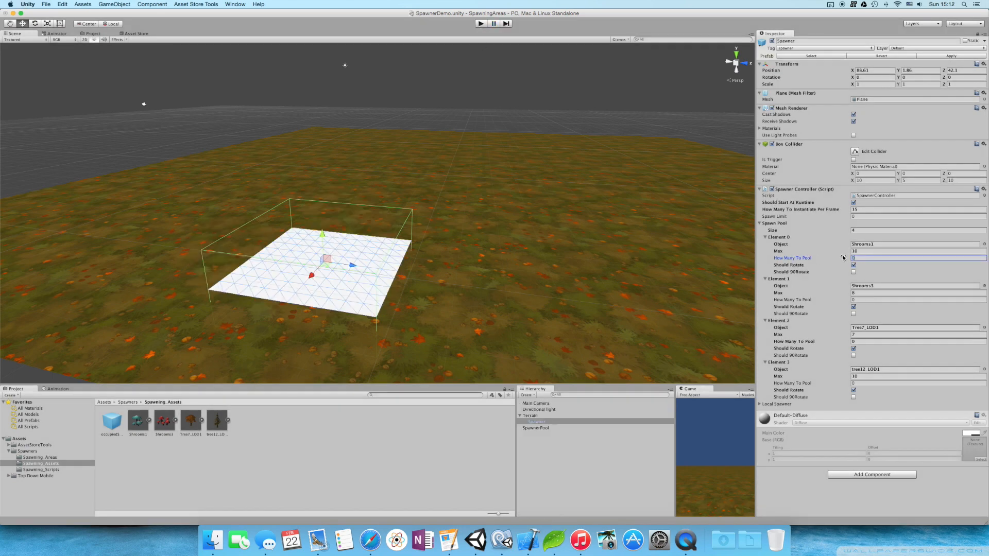
Review the SpawnerPool component and the Max and How Many To Pool settings of the Spawner's pool elements.
left_click(536, 428)
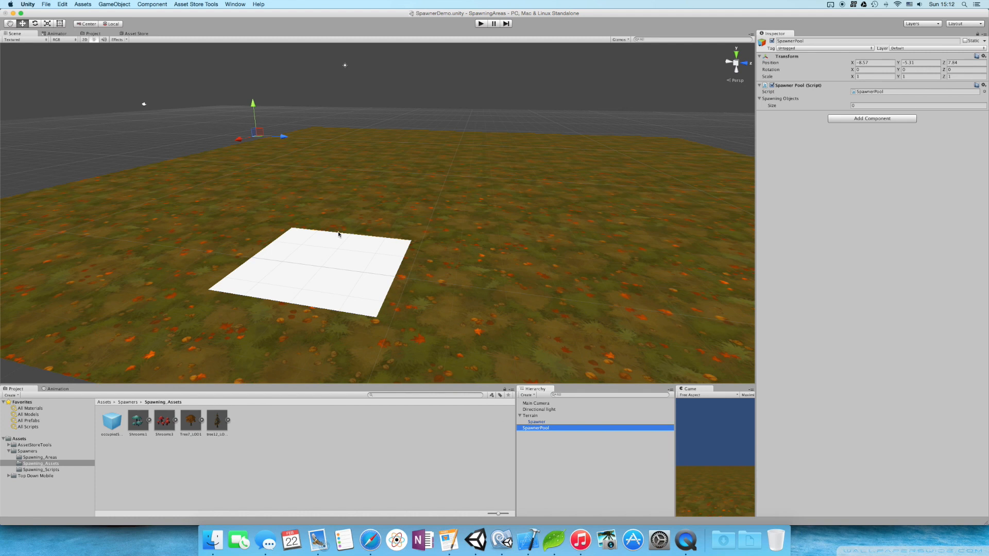
left_click(373, 250)
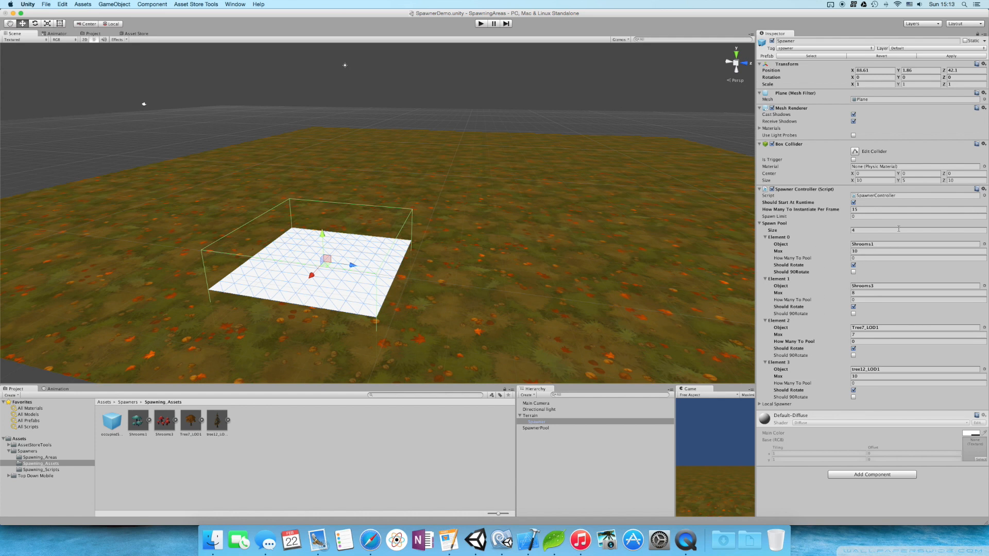
left_click(869, 251)
left_click(872, 292)
left_click(860, 335)
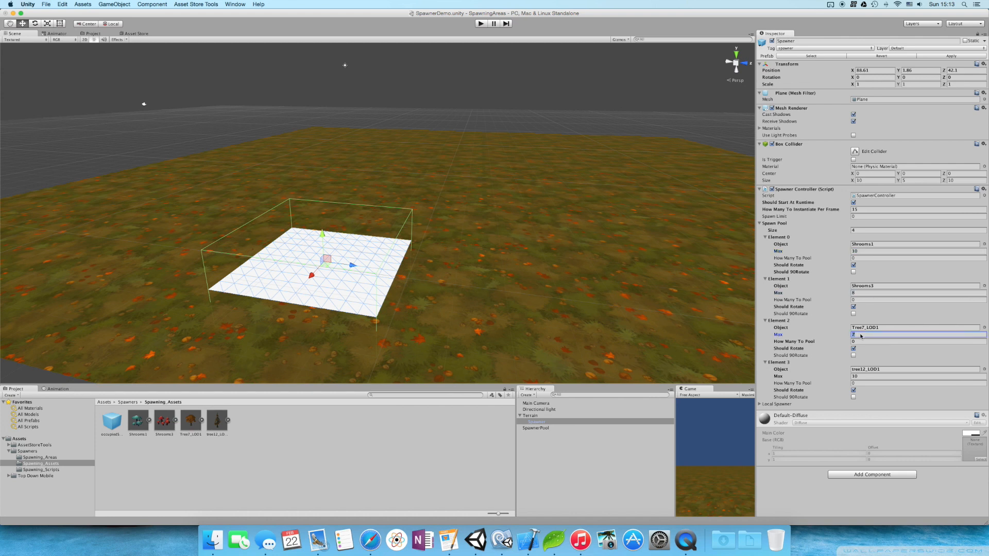
left_click(863, 257)
left_click(863, 251)
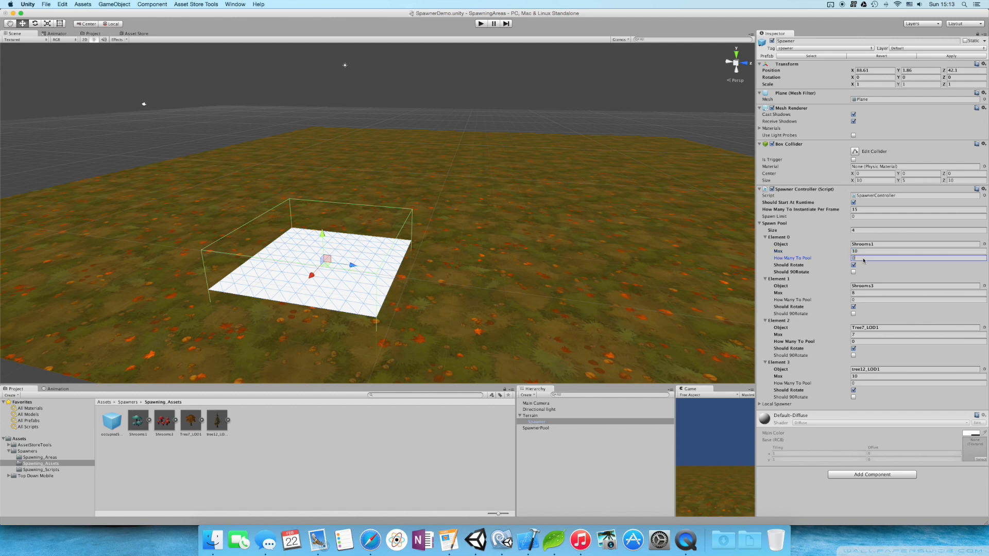
left_click(862, 259)
Nudge the Spawner along the Z axis to about 42.04 and check the Max setting of Element 3.
left_click_drag(354, 265, 352, 266)
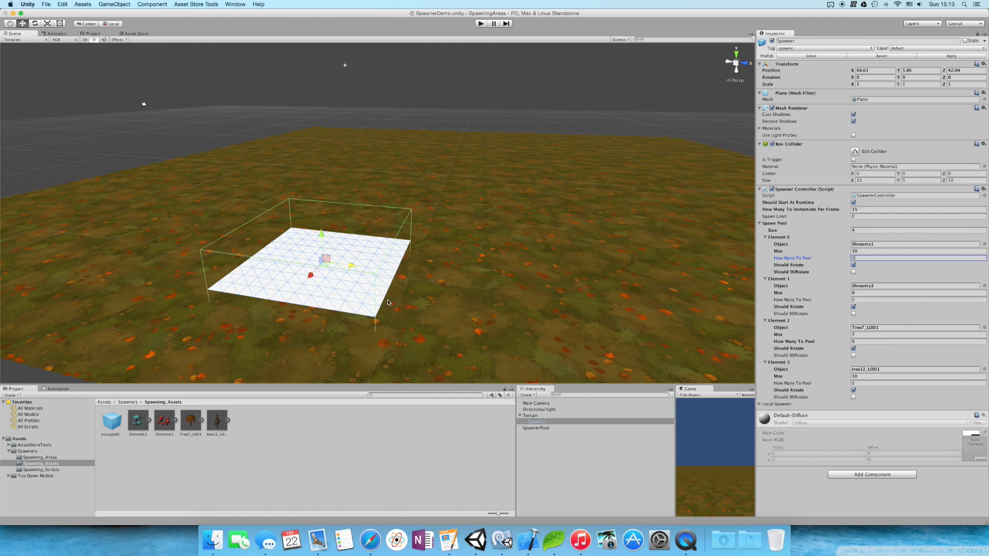
left_click(852, 365)
left_click(867, 377)
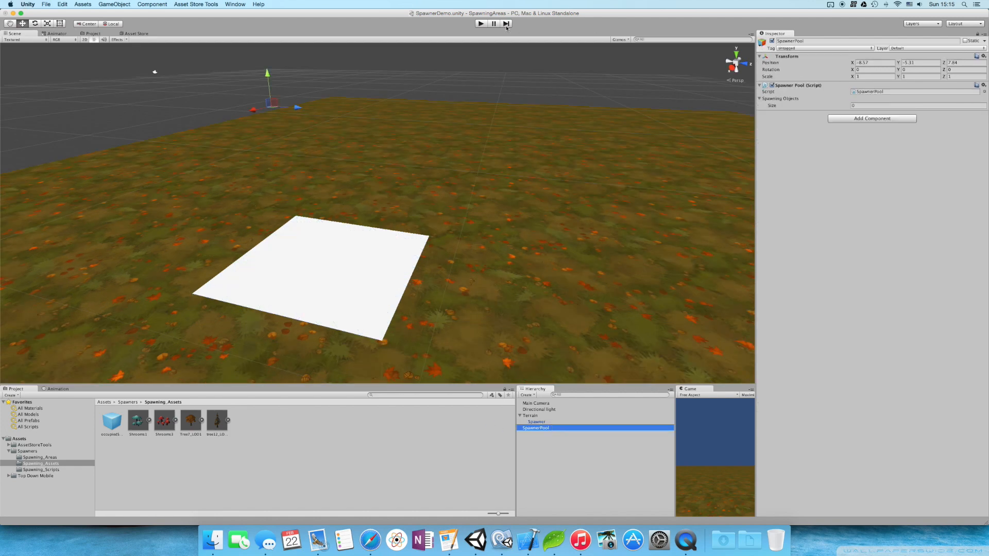
Run the scene with SpawnerPool selected and compare the Pool Limit and Actual Used Pool of Shrooms1 with the spawned mushrooms.
left_click(506, 25)
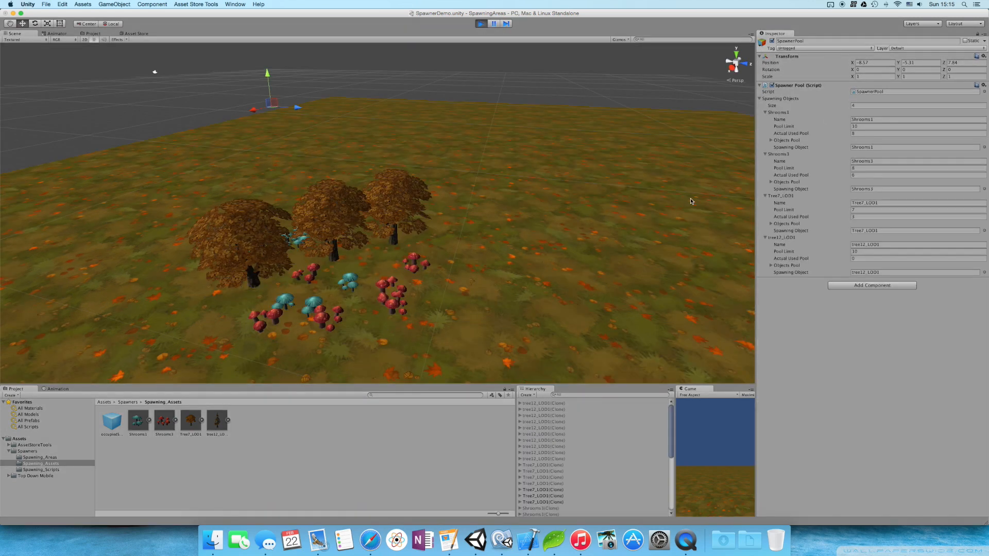
left_click(856, 126)
left_click(865, 126)
double_click(865, 127)
left_click(860, 134)
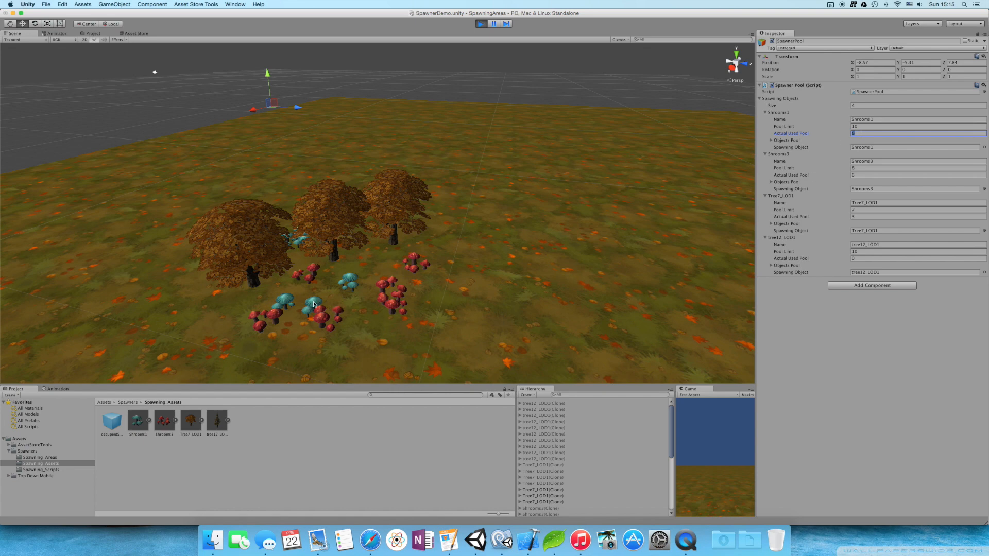
left_click_drag(502, 308, 537, 313, "alt")
right_click_drag(537, 312, 543, 312)
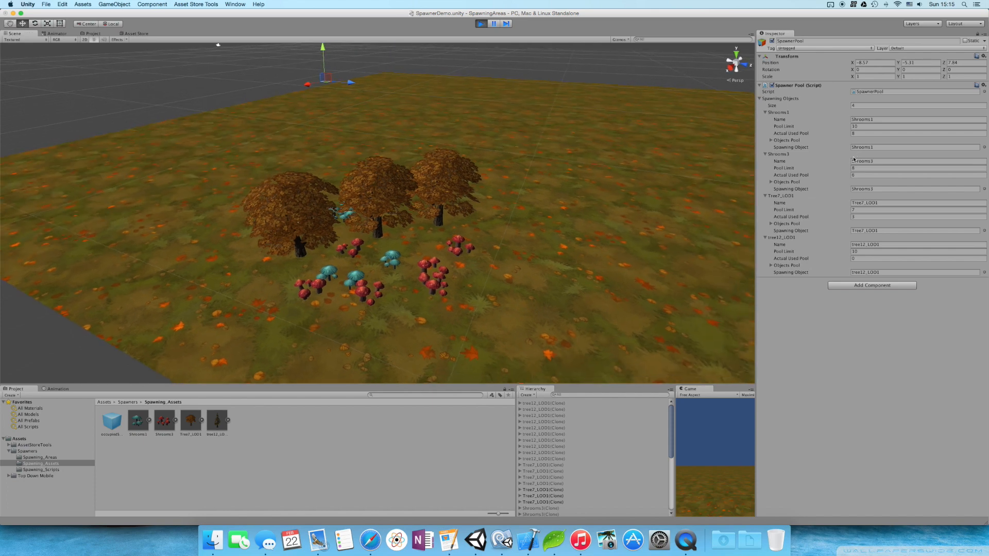
Examine the Actual Used Pool and Pool Limit values of Shrooms3, Tree7_LOD1 and tree12_LOD1 against the spawned objects.
left_click(860, 175)
left_click(861, 216)
left_click(860, 218)
left_click(862, 210)
left_click(854, 257)
left_click(860, 252)
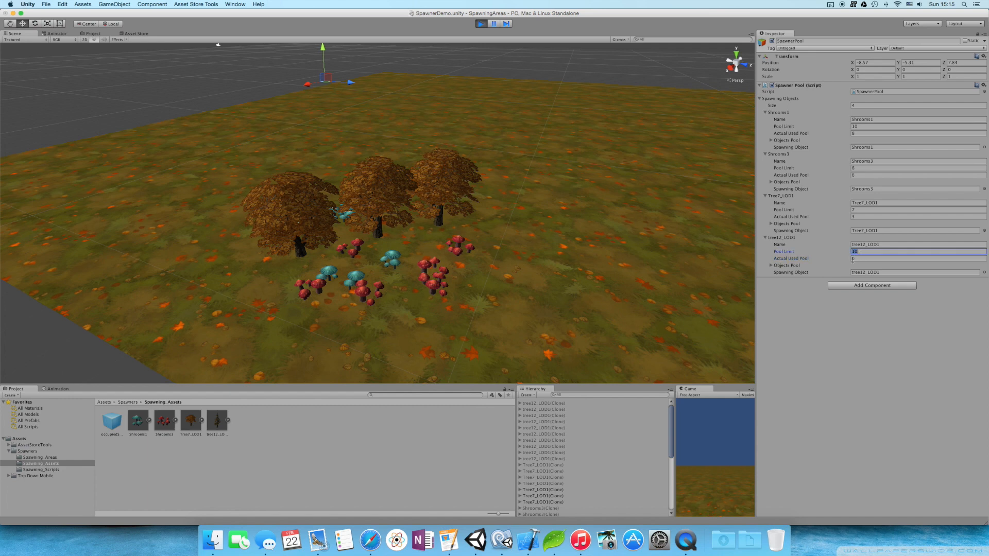
scroll(473, 261, "up", 5)
scroll(472, 260, "down", 3)
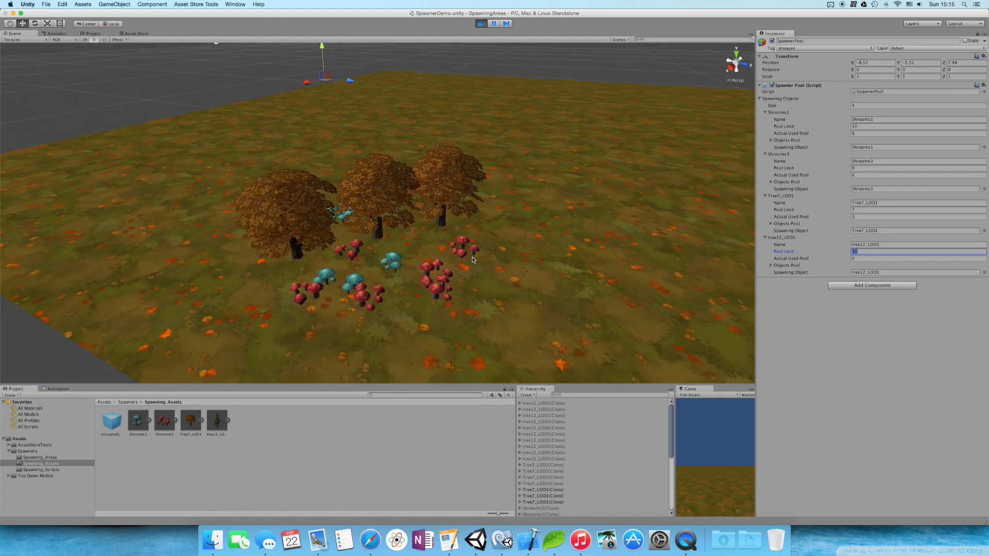
Compare the SpawnerPool's Actual Used Pool for Shrooms3 with the How Many To Pool setting of the Spawner's Element 0 during play.
left_click(386, 216)
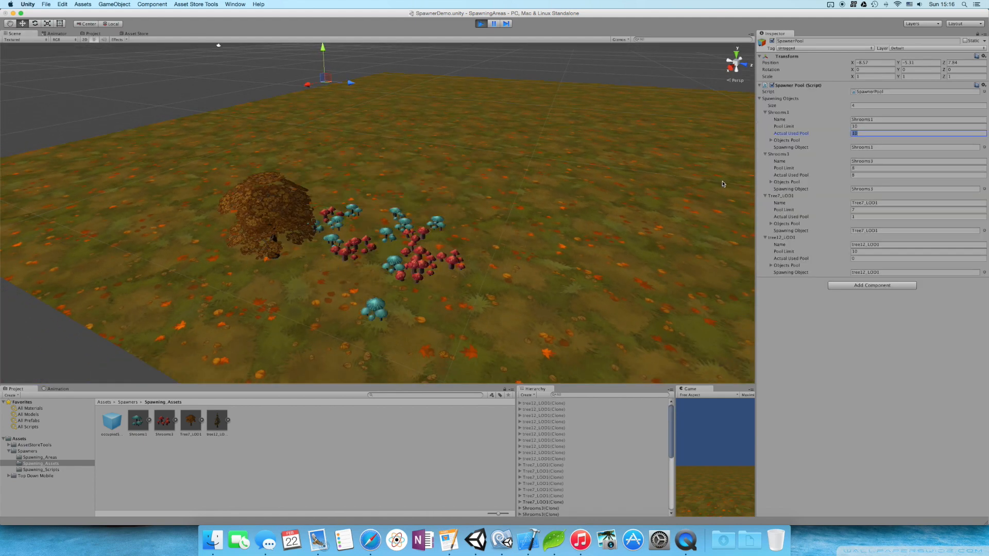
left_click(862, 176)
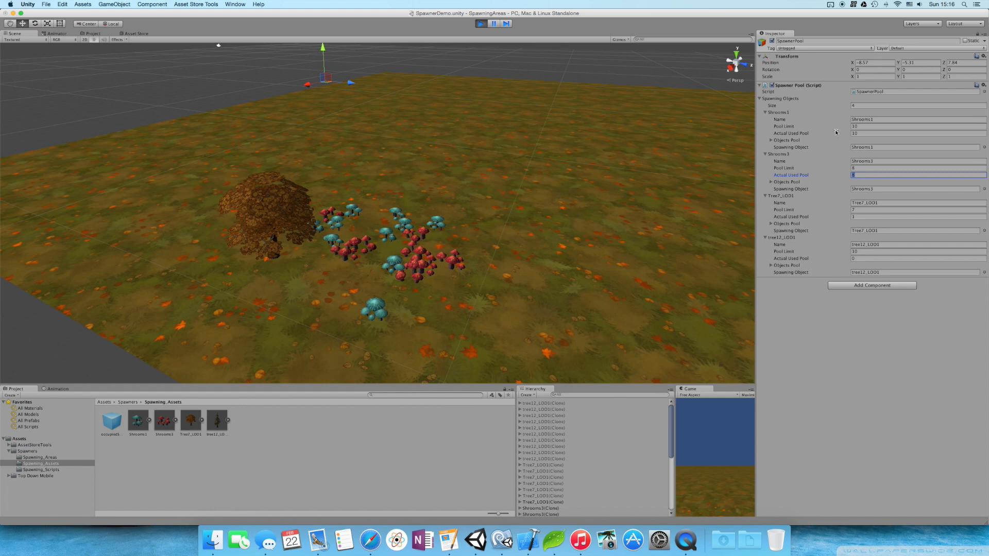
scroll(597, 476, "down", 5)
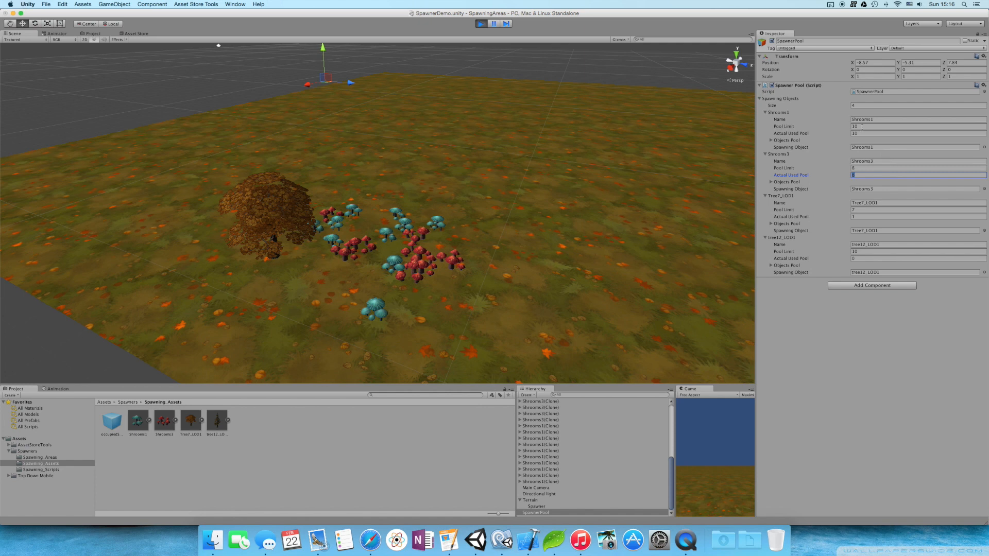
left_click(546, 506)
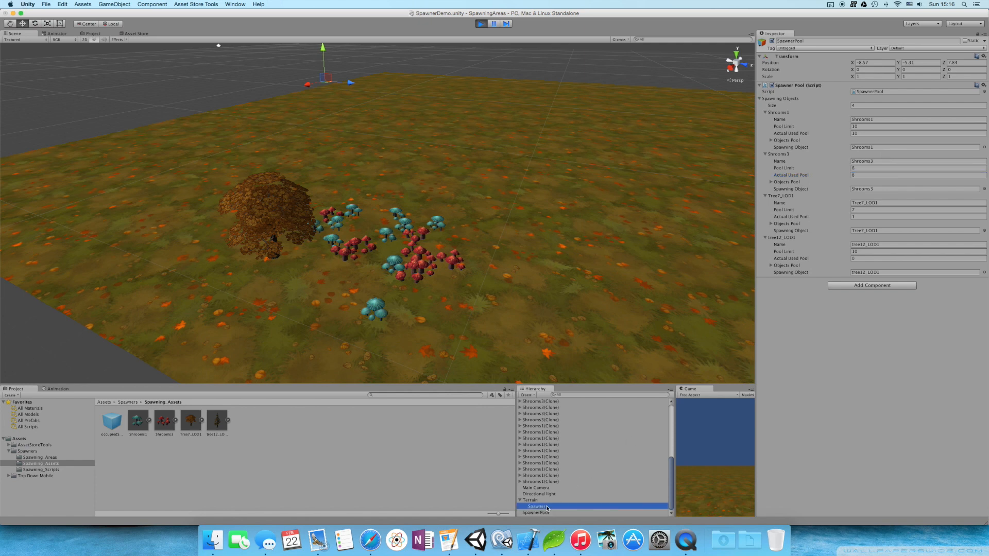
left_click(851, 258)
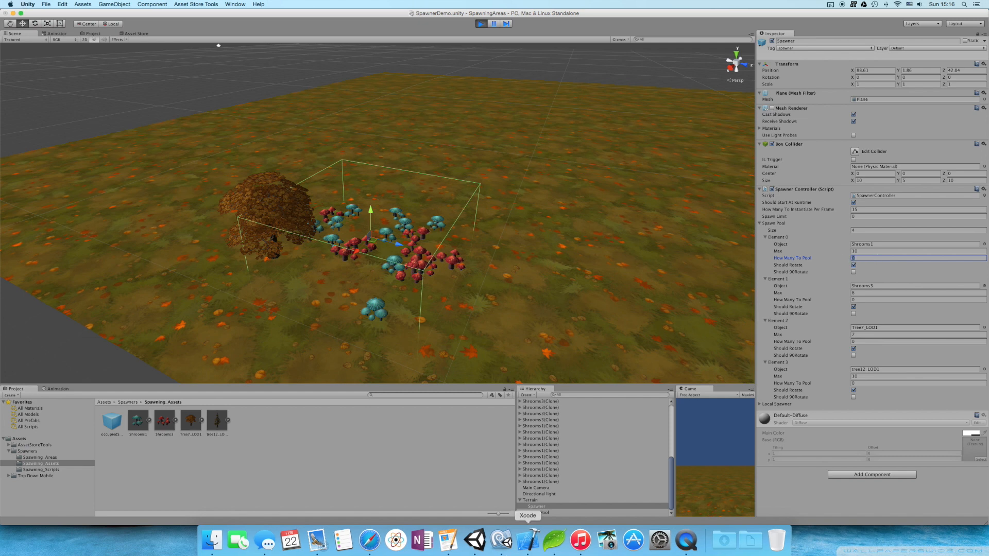
left_click(549, 513)
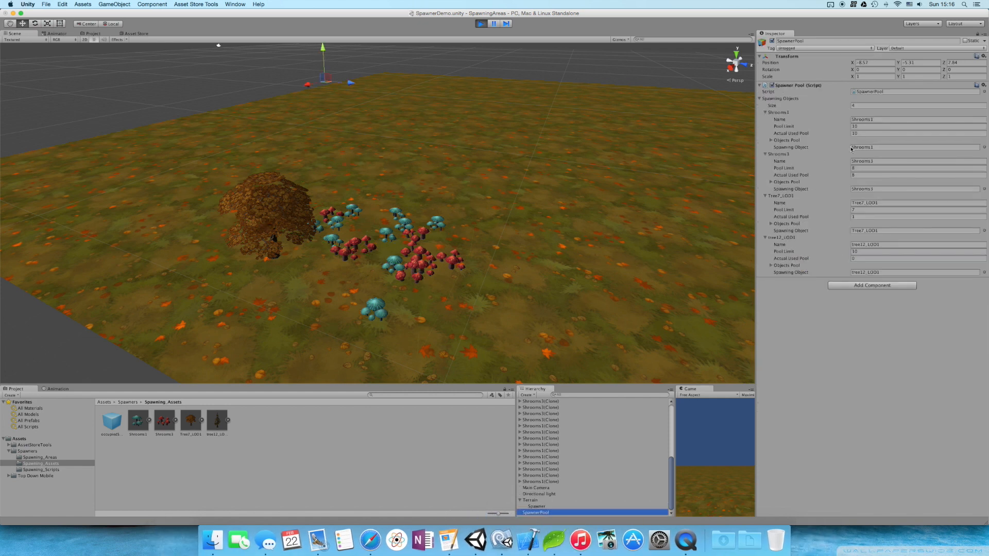
scroll(550, 487, "up", 2)
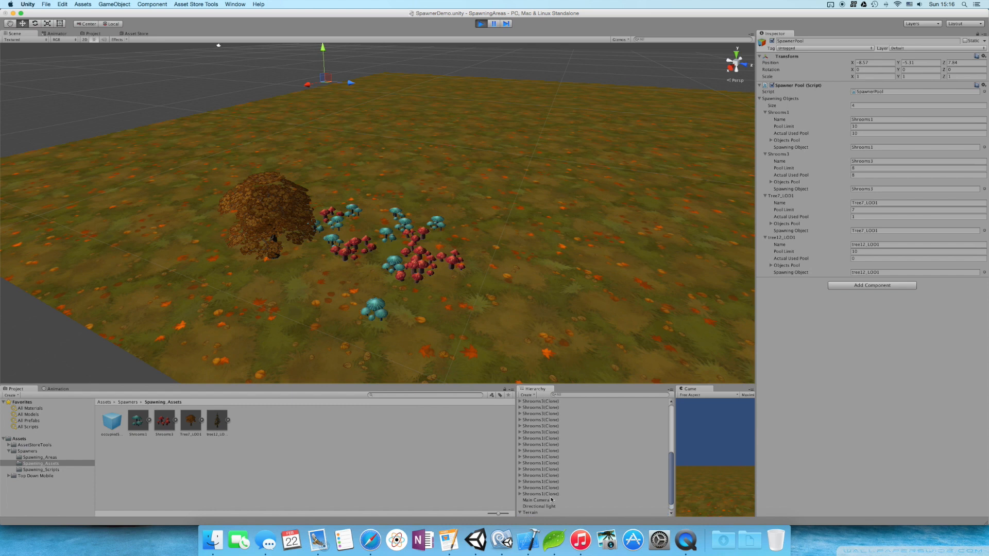
scroll(566, 456, "down", 2)
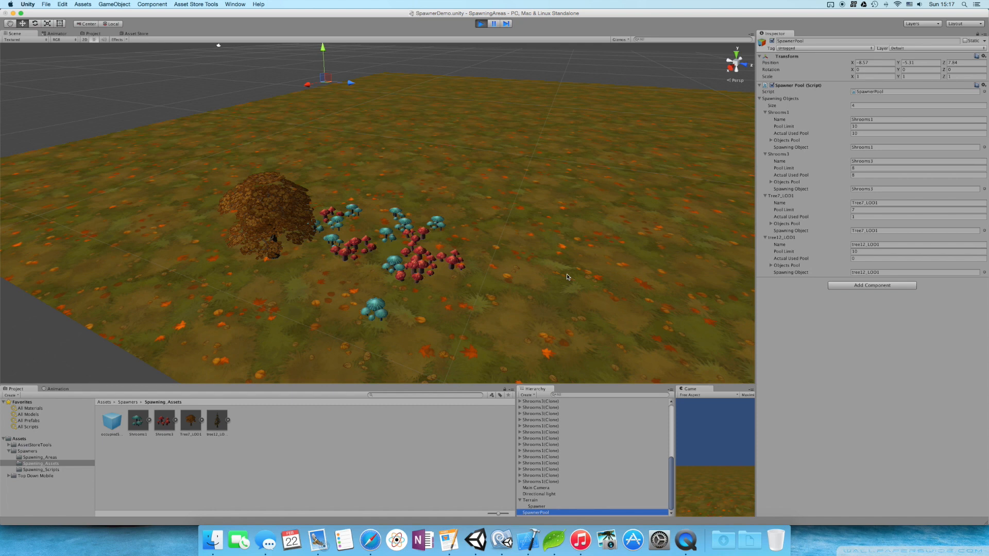
Select the Spawner in the running scene and examine Element 0's Max and How Many To Pool settings side by side.
left_click(530, 506)
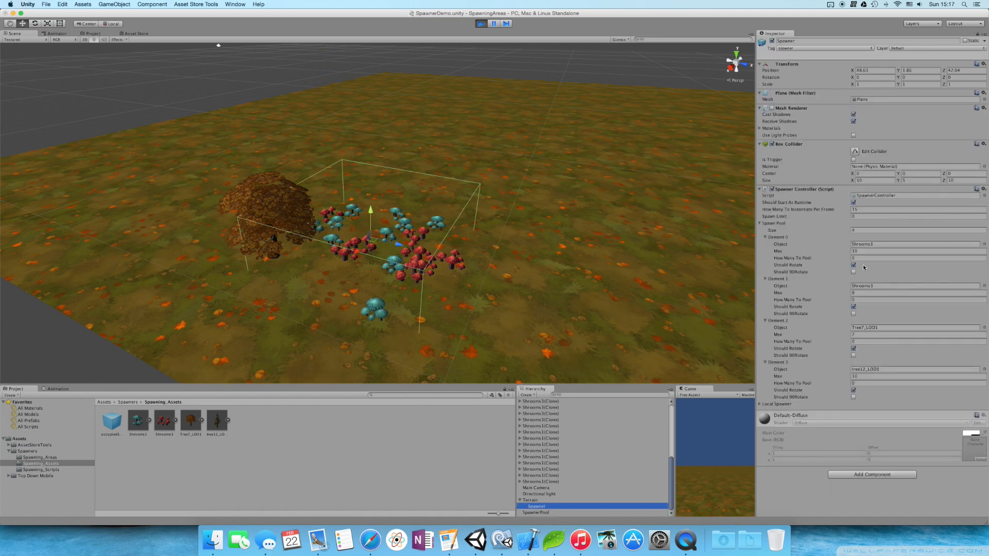
left_click(869, 257)
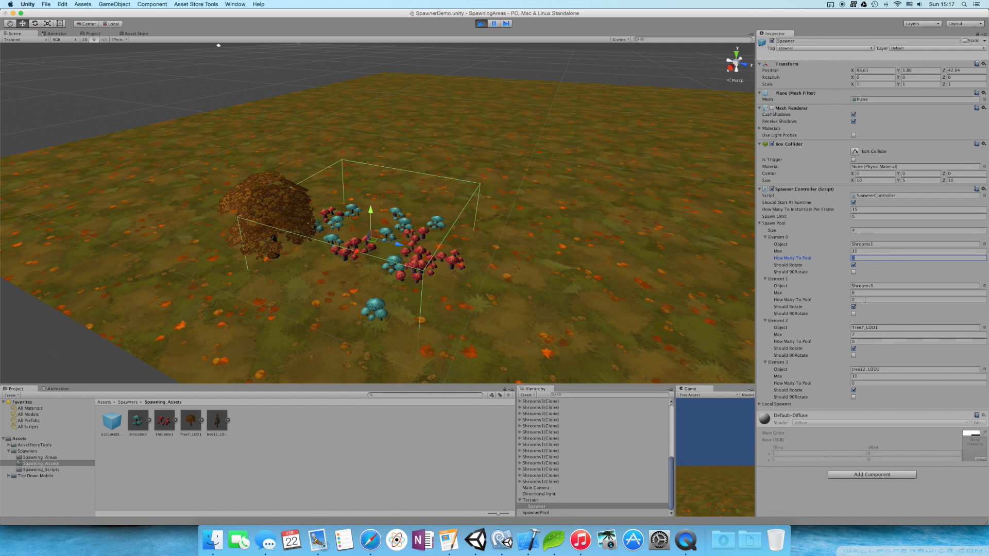
left_click(871, 250)
left_click(867, 259)
left_click(866, 252)
left_click(864, 259)
left_click(863, 251)
left_click(863, 259)
left_click(863, 252)
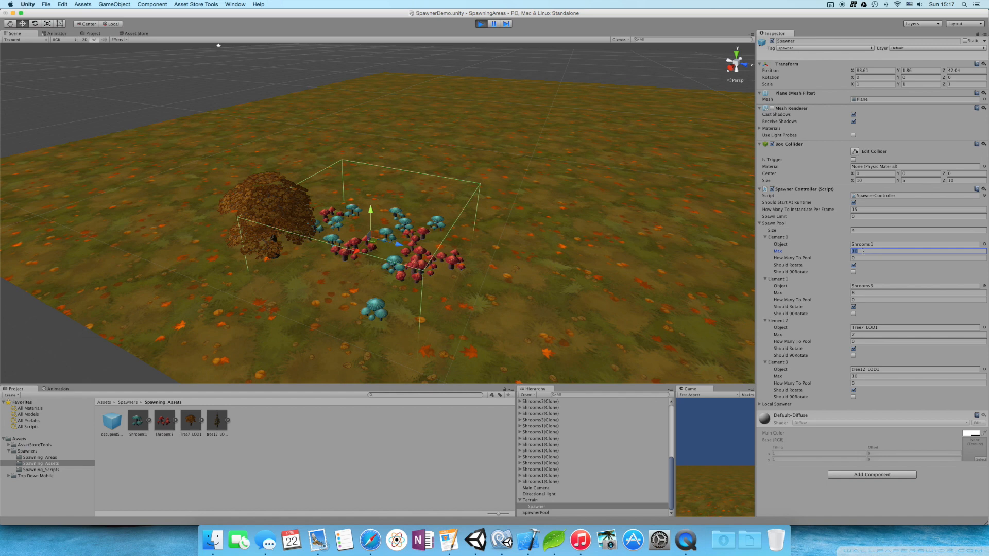
left_click(864, 260)
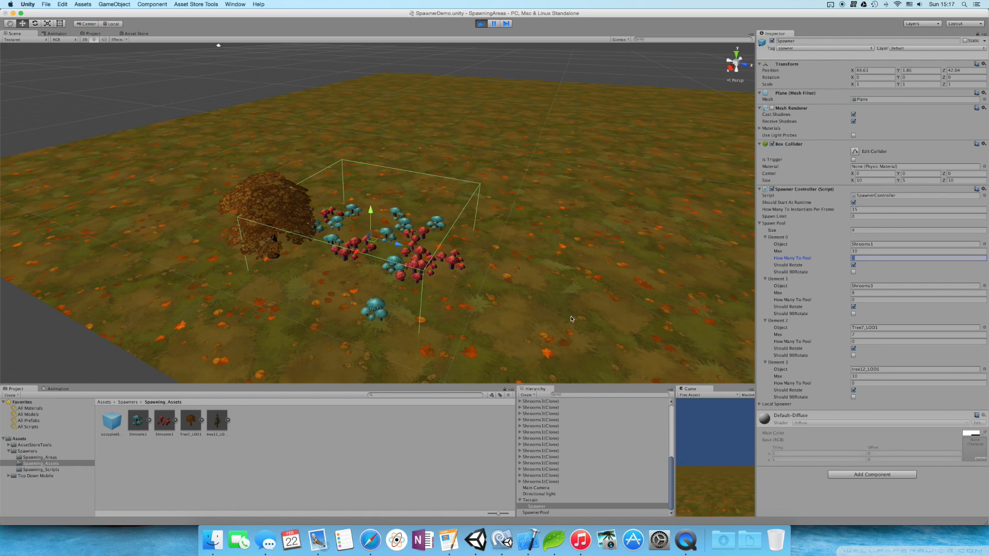
Rotate the second Spawner plane about the vertical axis to about 324.56° in Y.
left_click(877, 252)
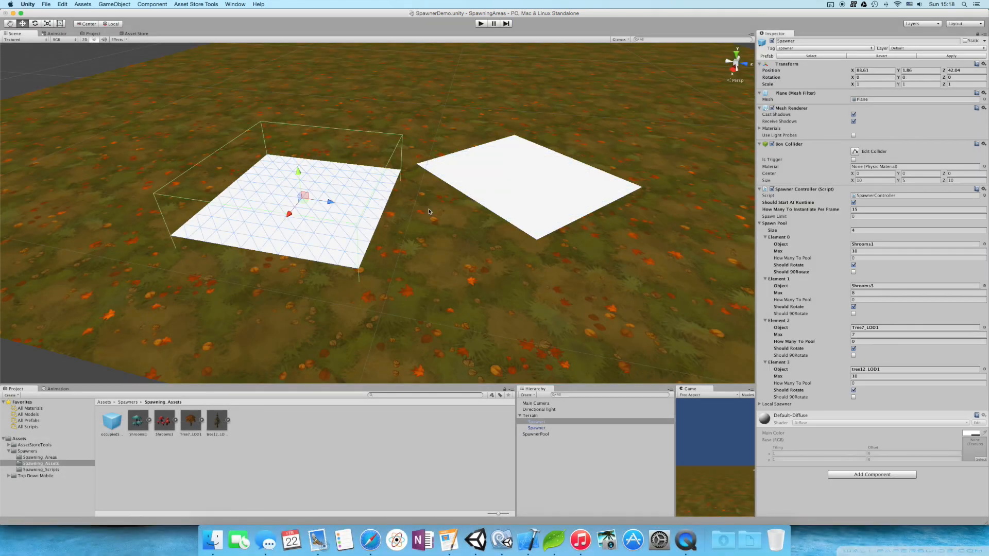
scroll(402, 236, "down", 3)
scroll(402, 236, "up", 5)
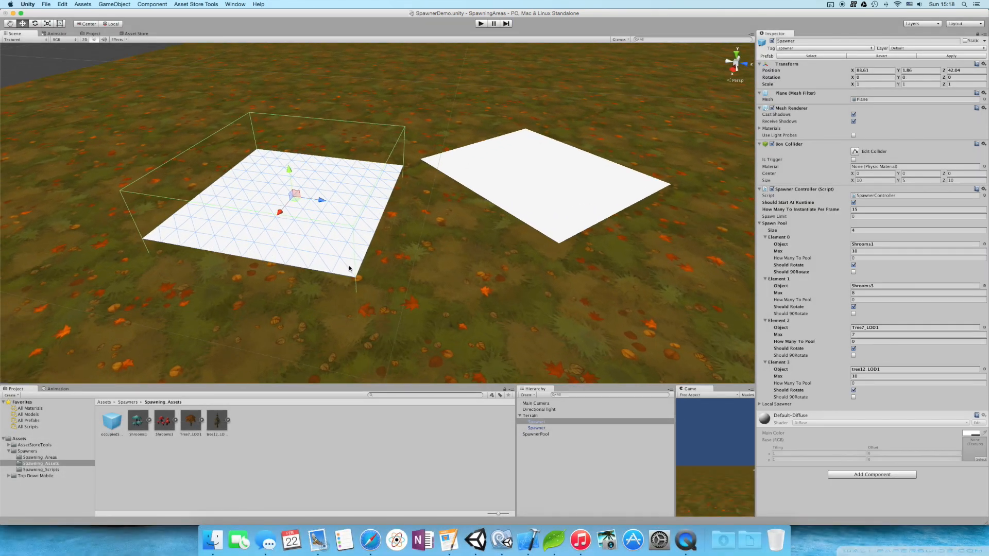
right_click_drag(450, 298, 463, 288)
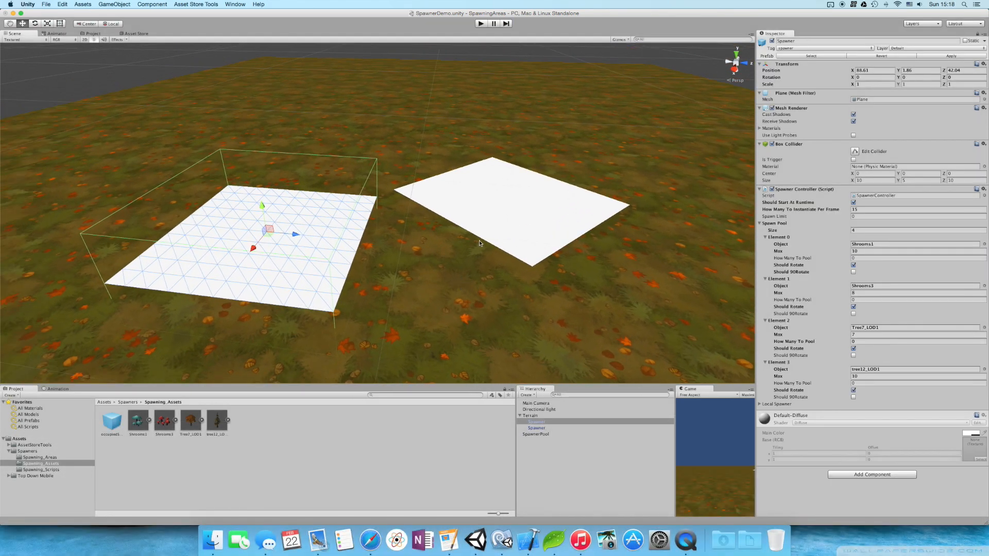
left_click(493, 223)
key("e")
left_click_drag(530, 210, 494, 94)
Run the scene twice to compare the random spawning on the two Spawners, and stop it.
left_click(481, 24)
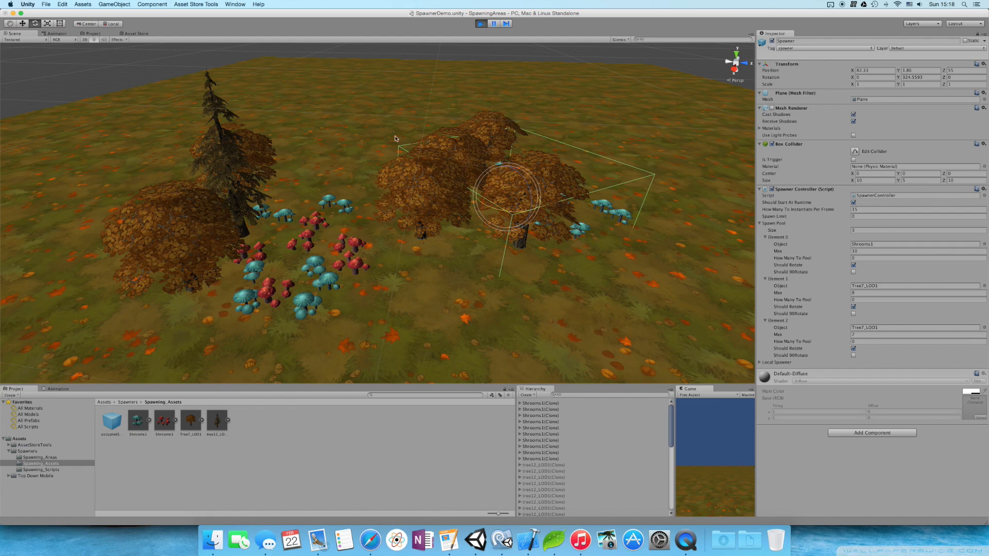
left_click(482, 24)
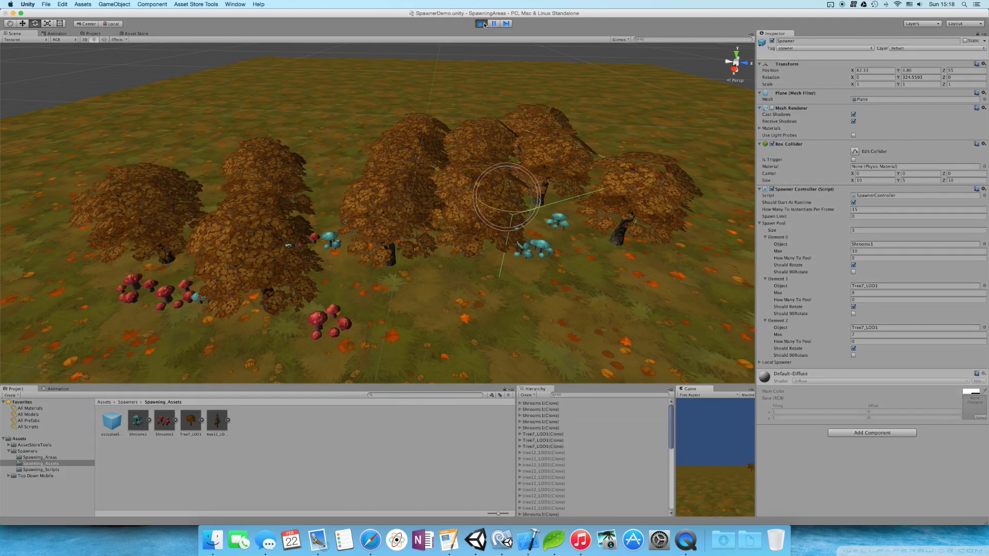
left_click(482, 24)
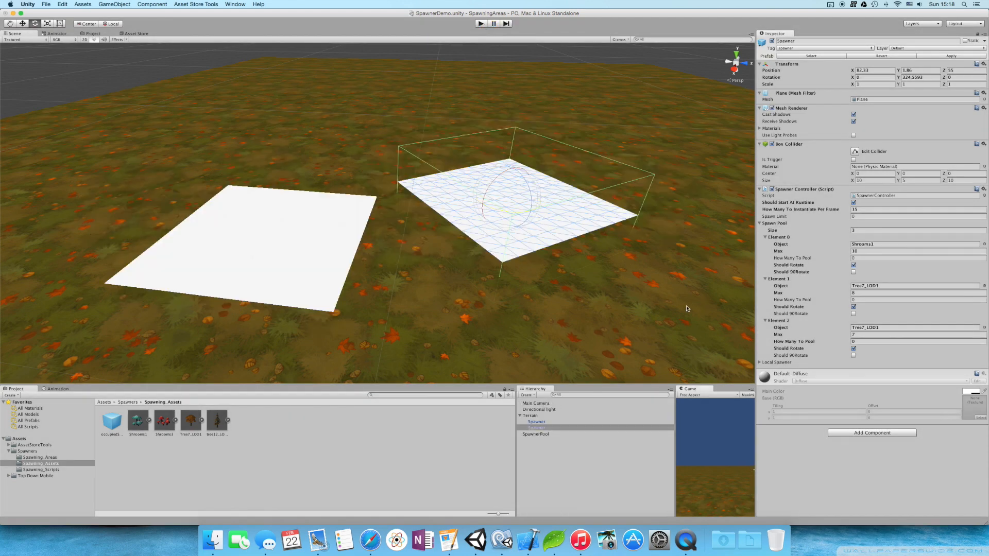
Raise a round plateau through each Spawner plane on the Terrain, using Paint Height with the large solid round brush.
left_click(531, 415)
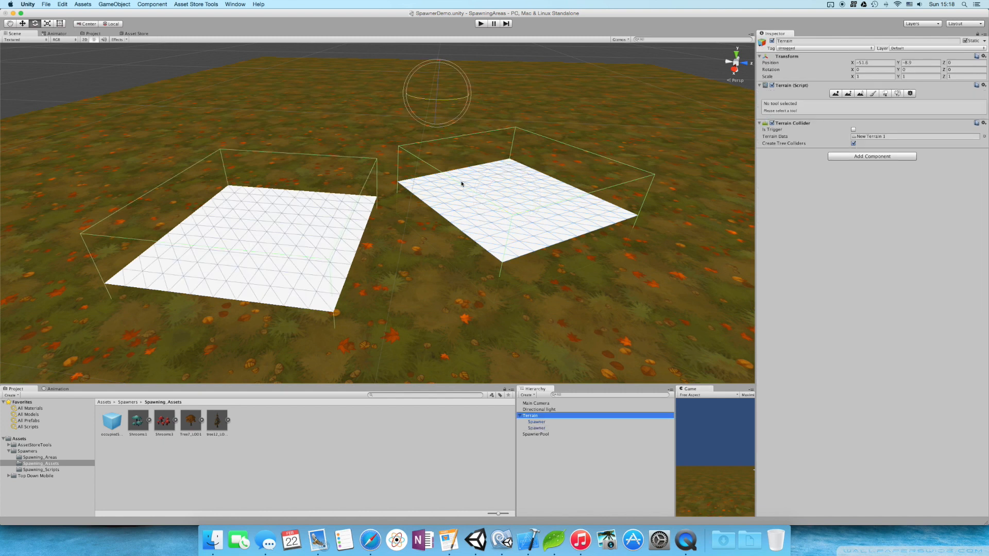
key("w")
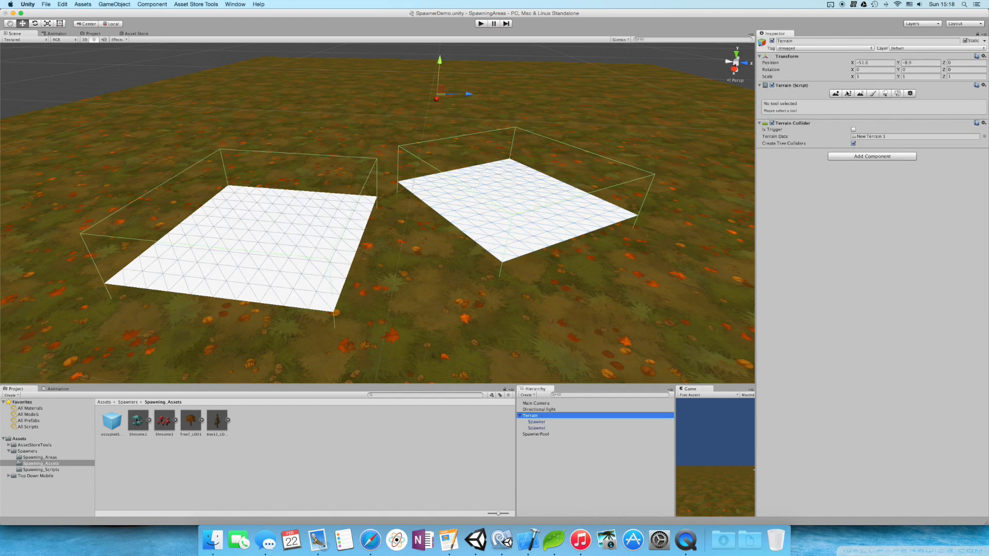
left_click(848, 94)
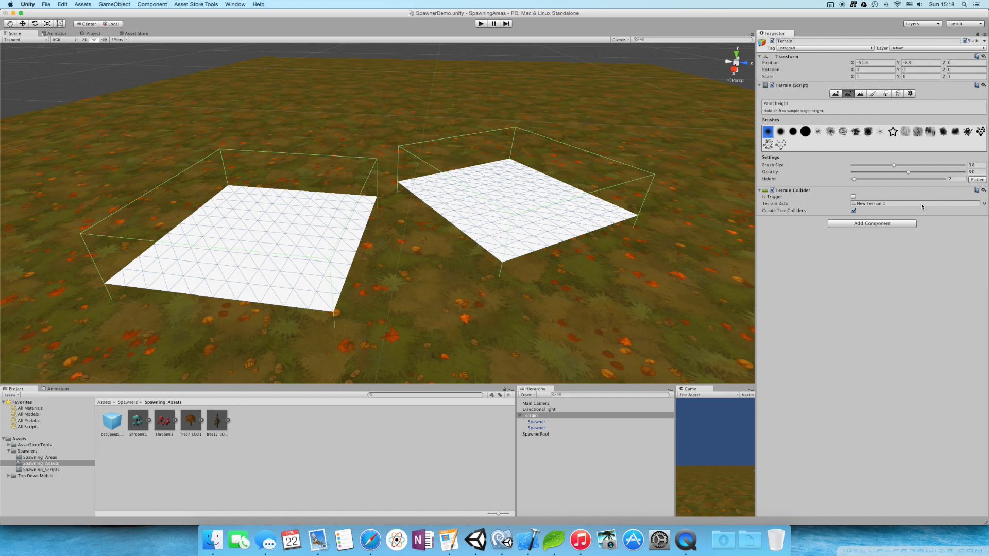
left_click(957, 178)
left_click(805, 132)
left_click_drag(273, 273, 300, 273)
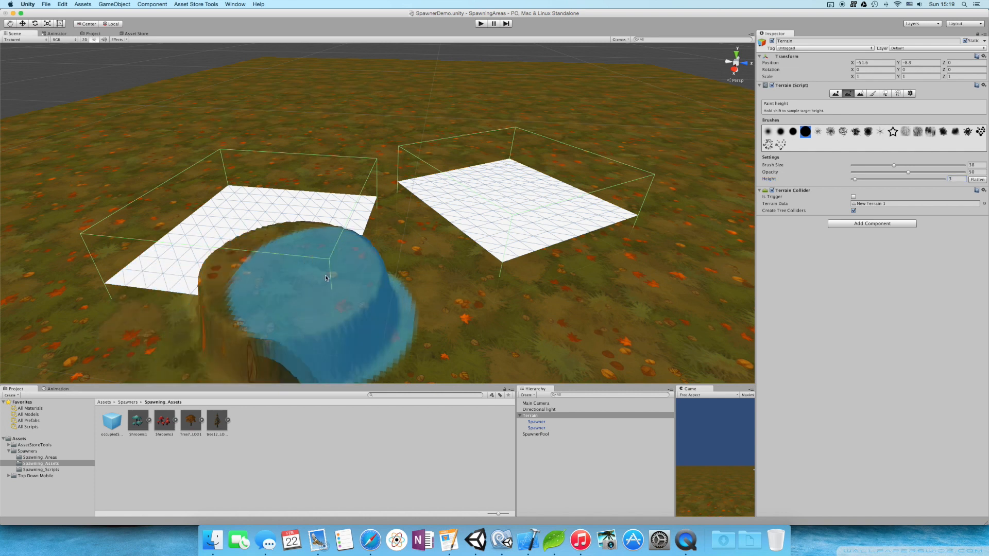
left_click(547, 205)
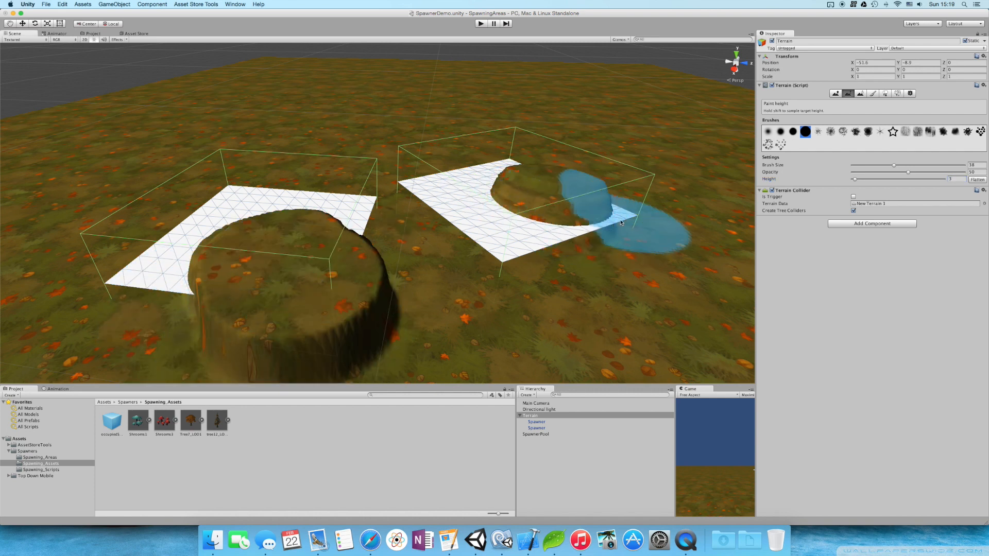
Run the scene and examine how the trees and mushrooms are placed on the raised terrain.
left_click(484, 24)
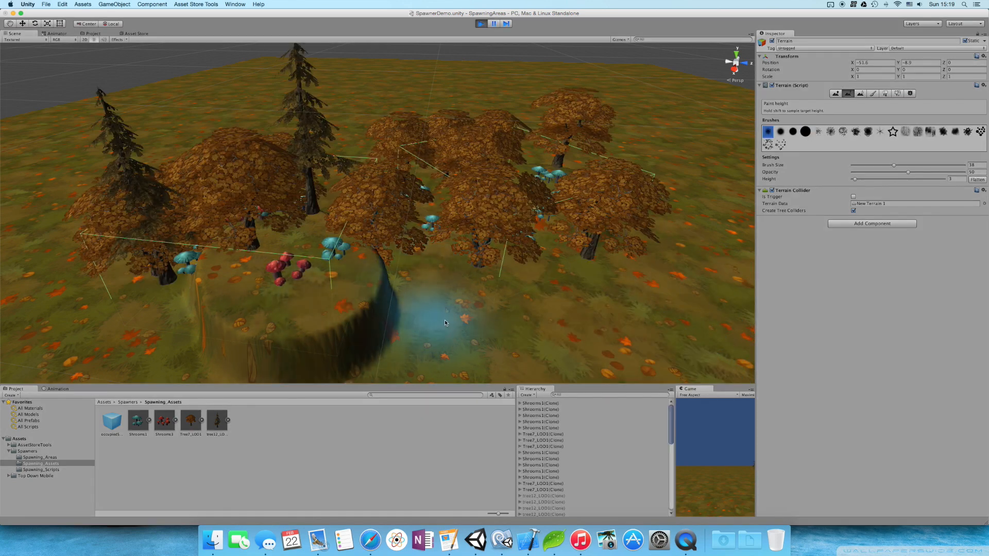
scroll(432, 320, "up", 5)
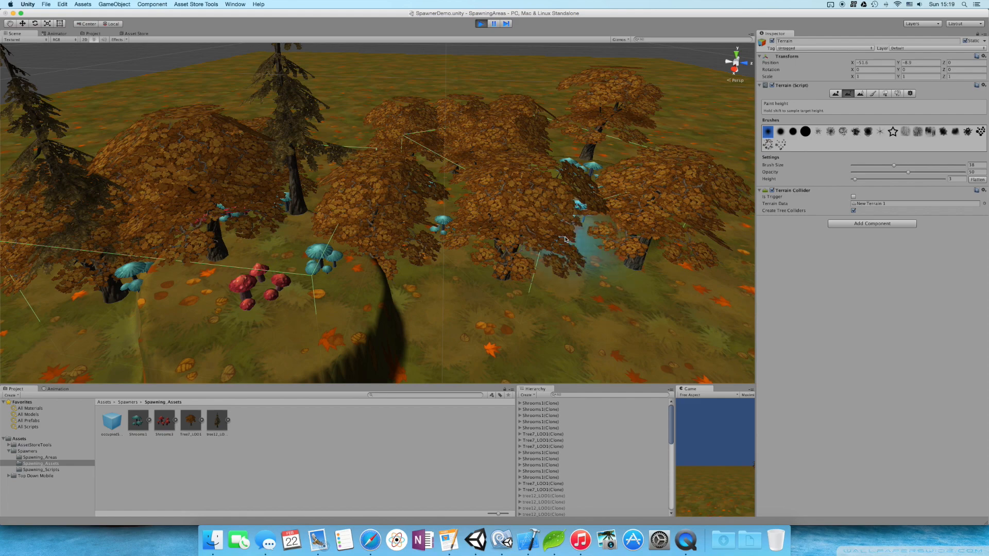
mouse_move(625, 261)
left_mouse_down("alt")
mouse_move(653, 368)
mouse_move(575, 232)
mouse_move(594, 226)
mouse_move(613, 238)
left_mouse_up("alt")
scroll(529, 231, "down", 4)
scroll(366, 273, "down", 4)
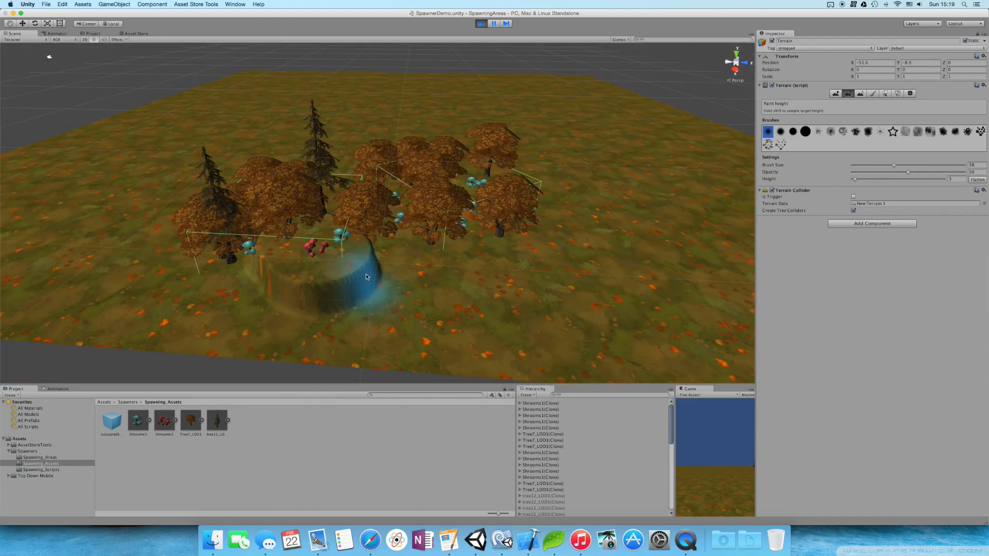
scroll(399, 268, "up", 5)
scroll(407, 266, "down", 4)
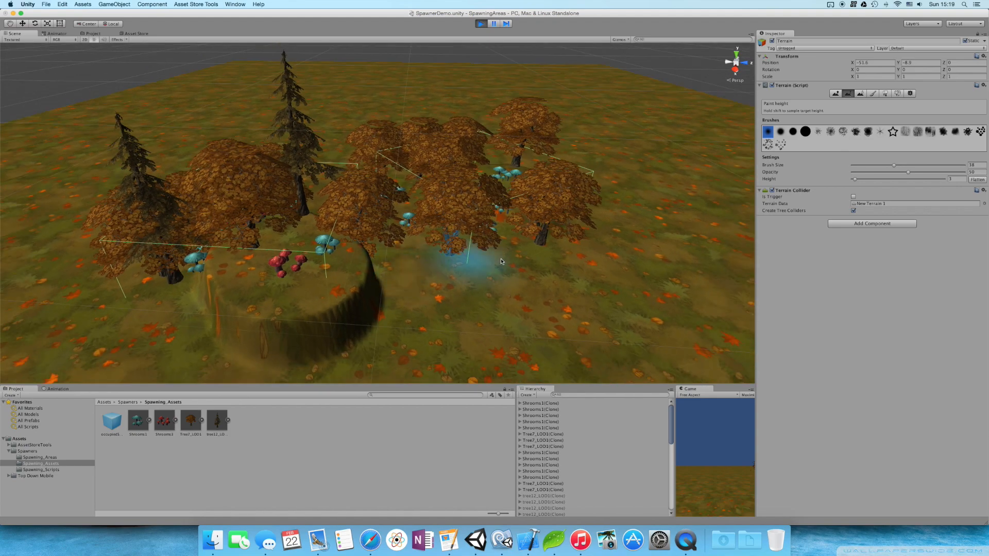
scroll(502, 275, "up", 4)
key("Left")
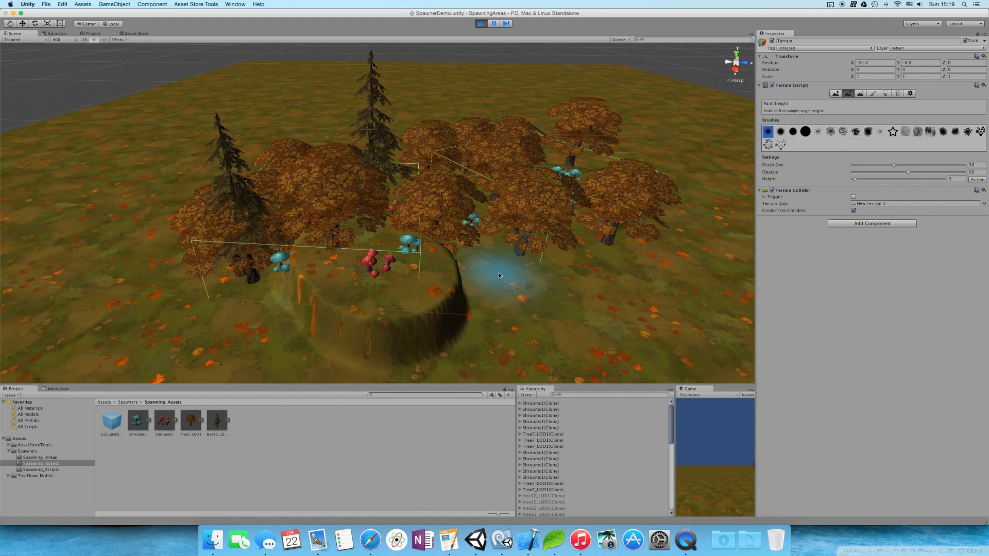
left_click_drag(499, 276, 545, 237, "alt")
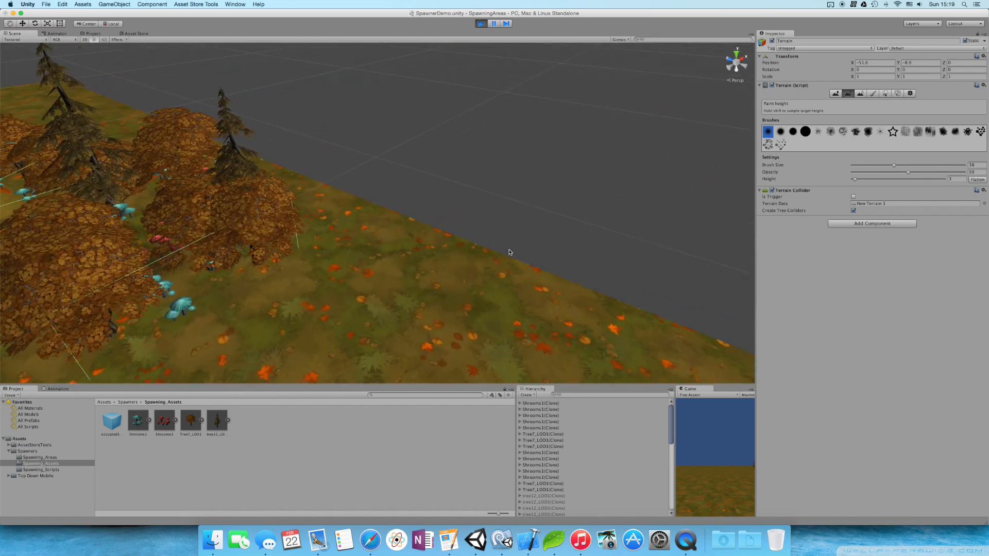
Examine the spawned objects from the far side of the plateaus and around the stepped slope, and stop the scene.
key("Left")
key("Left")
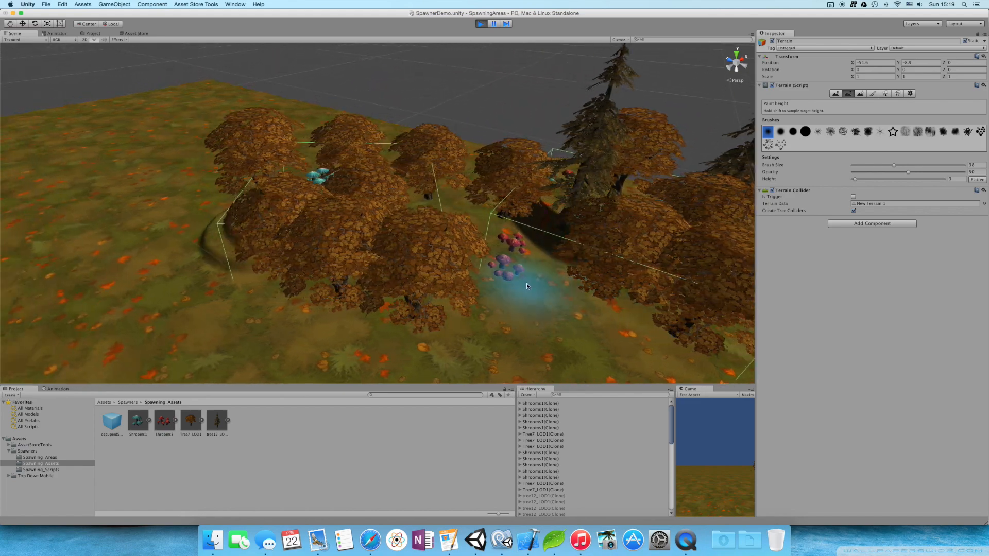
left_click_drag(549, 284, 657, 287, "alt")
key("Left")
key("Left")
key("Left")
key("Left")
key("Up")
key("Left")
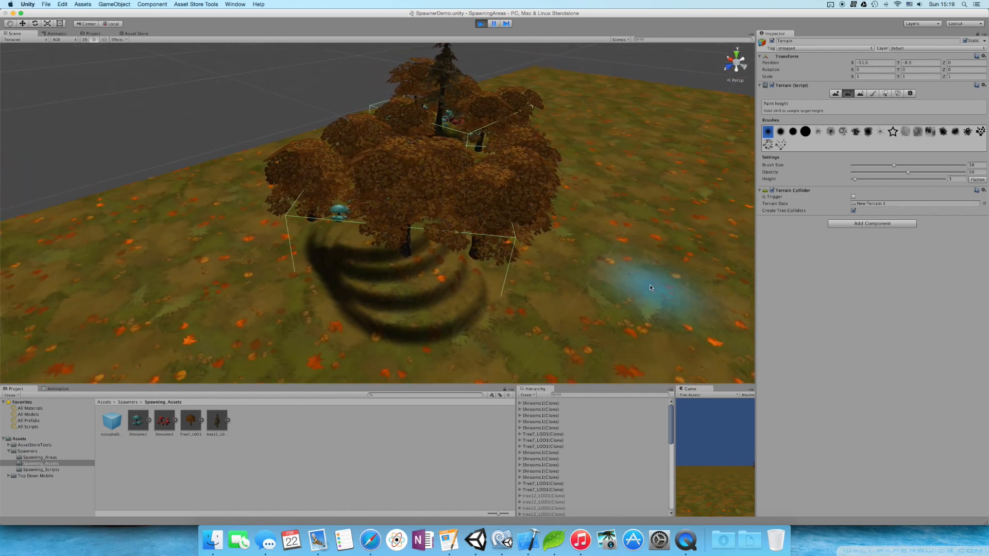
left_click(493, 24)
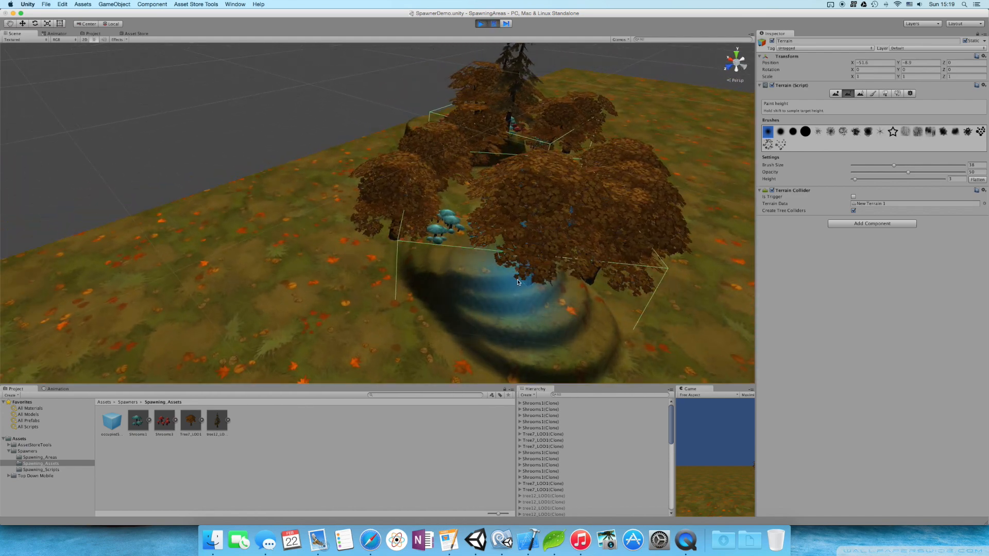
left_click(480, 24)
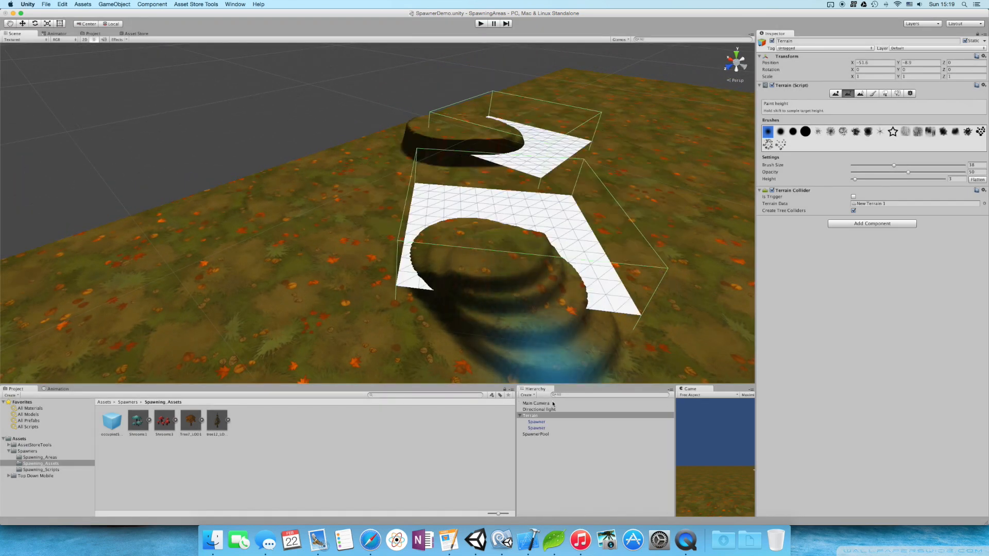
Move the second Spawner horizontally over the stepped mound, to about Z 57.8.
left_click(537, 428)
key("w")
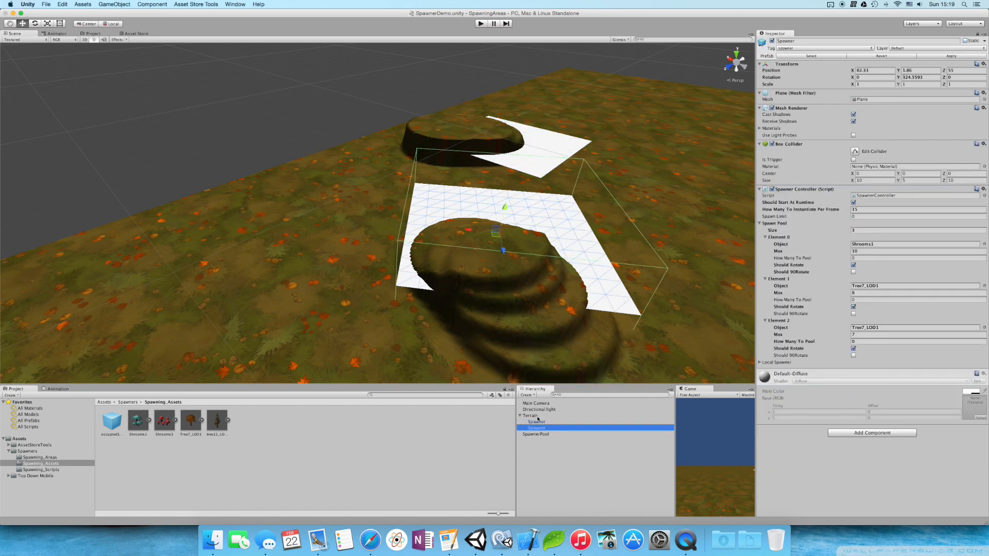
left_click_drag(496, 236, 503, 292)
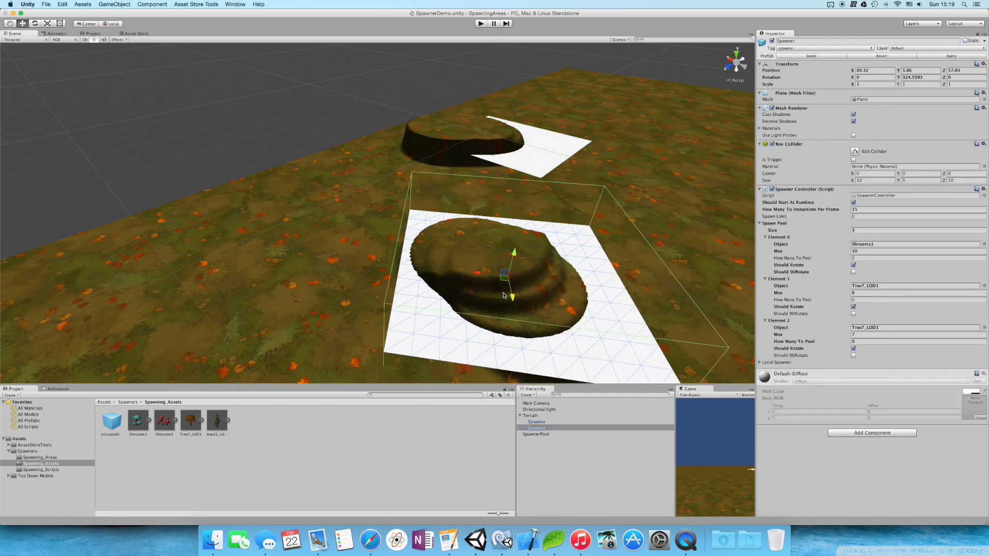
Run the scene again and examine the trees and mushrooms spawned over the stepped mound.
left_click(481, 23)
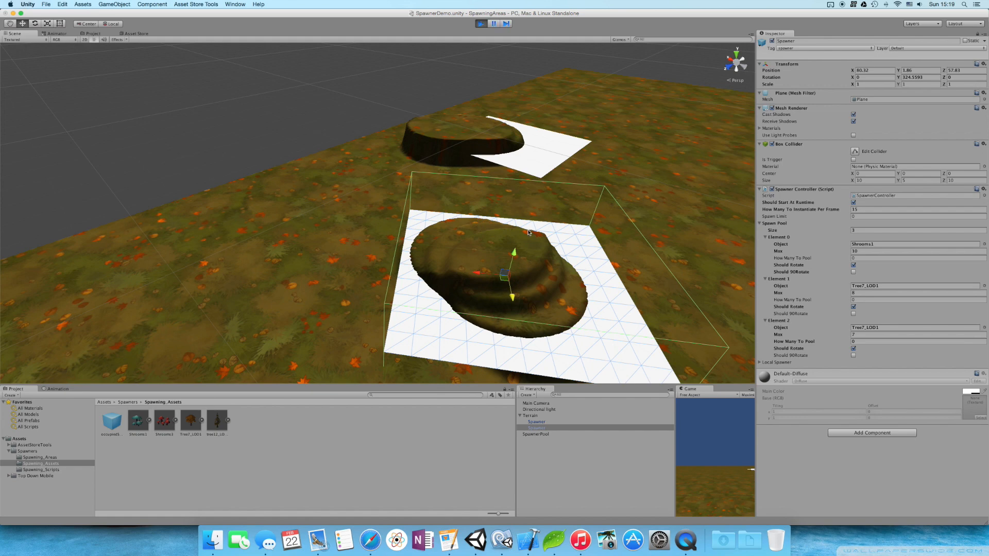
left_click(314, 223)
key("Down")
key("Right")
key("d")
right_click_drag(589, 212, 419, 253)
key("s")
scroll(419, 253, "down", 5)
scroll(419, 262, "up", 15)
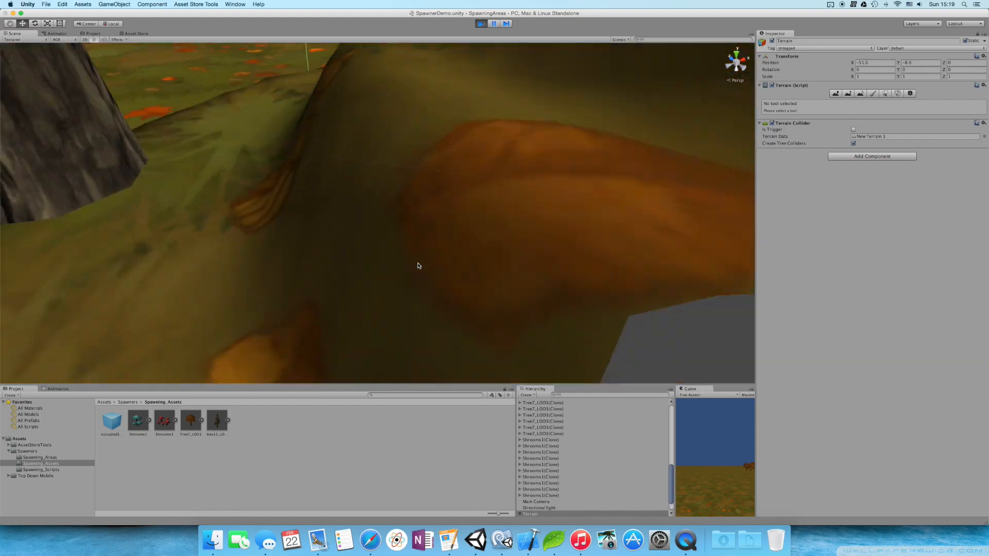
scroll(418, 265, "down", 10)
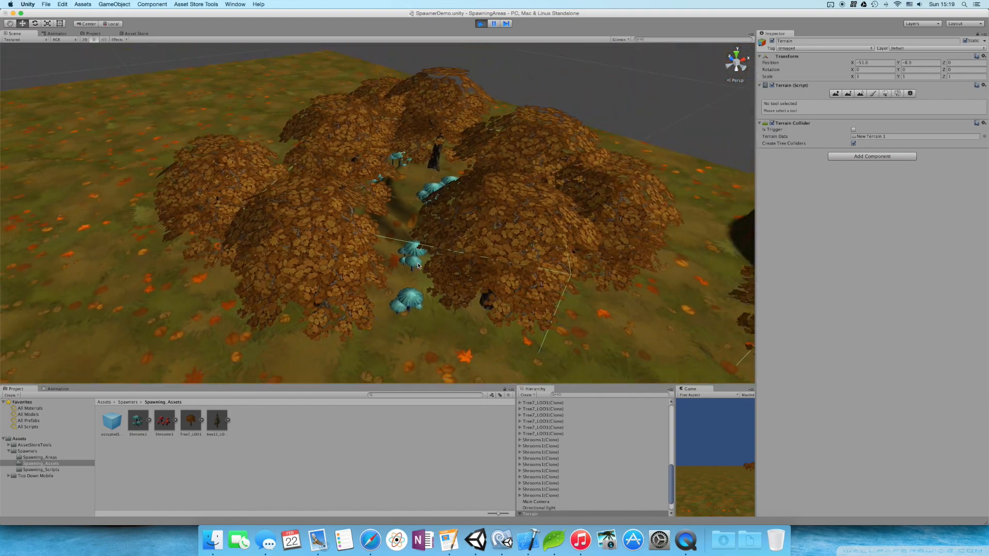
Compare the heights of the trees and mushrooms spawned on both mounds with the ground from several angles.
scroll(418, 266, "down", 4)
key("Right")
scroll(468, 254, "up", 5)
left_click_drag(468, 254, 247, 180, "alt")
scroll(423, 247, "down", 3)
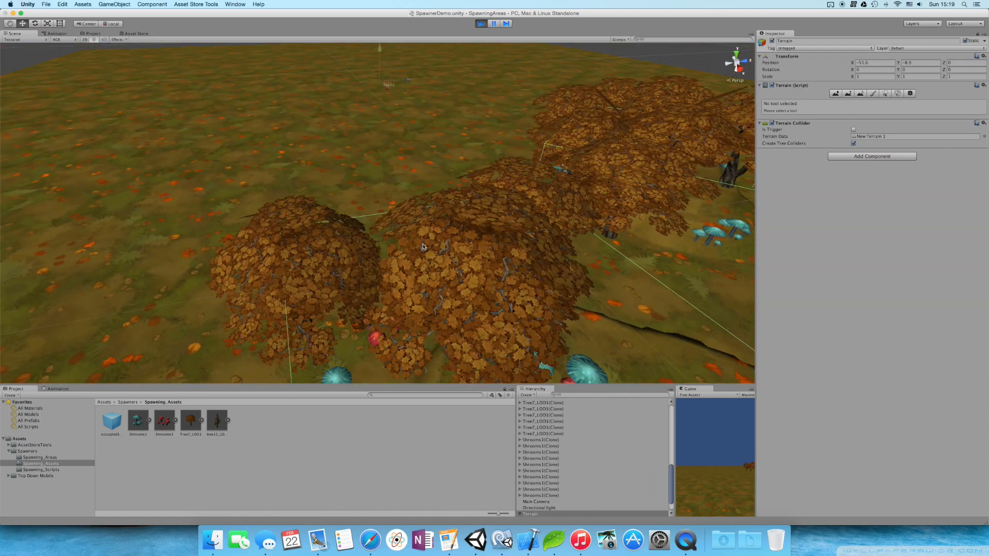
scroll(423, 247, "down", 10)
right_click_drag(441, 236, 543, 256)
key("s")
key("a")
key("s")
key("w")
key("Down")
key("Left")
key("Up")
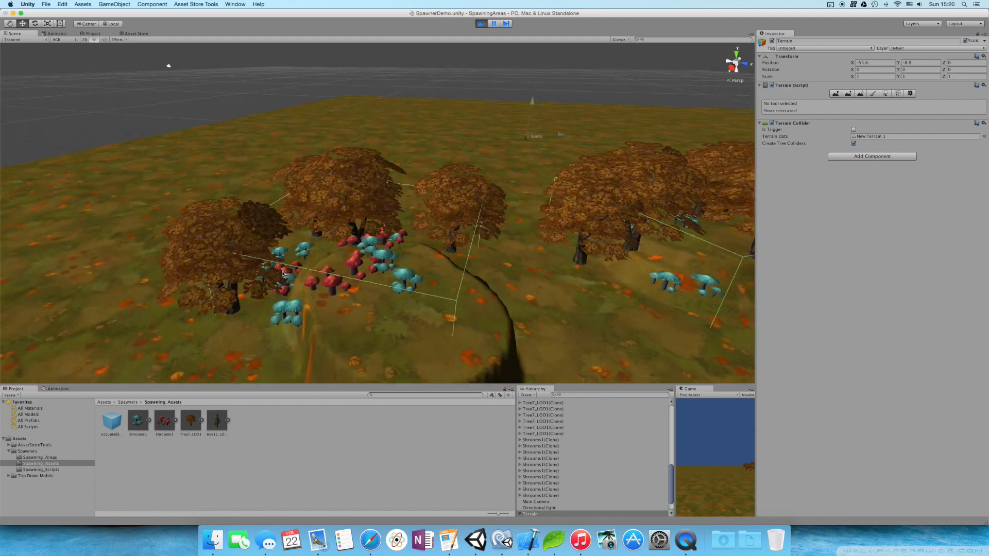
key("Right")
Try raising a sunken Tree7_LOD1 clone beside the stepped mound in the running scene, and stop play.
left_click(508, 222)
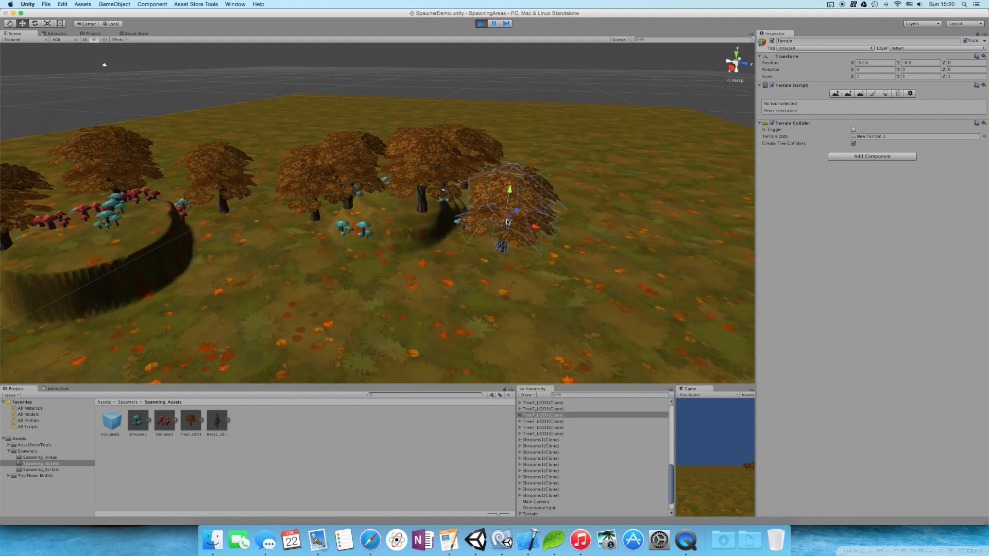
left_click_drag(510, 191, 508, 170)
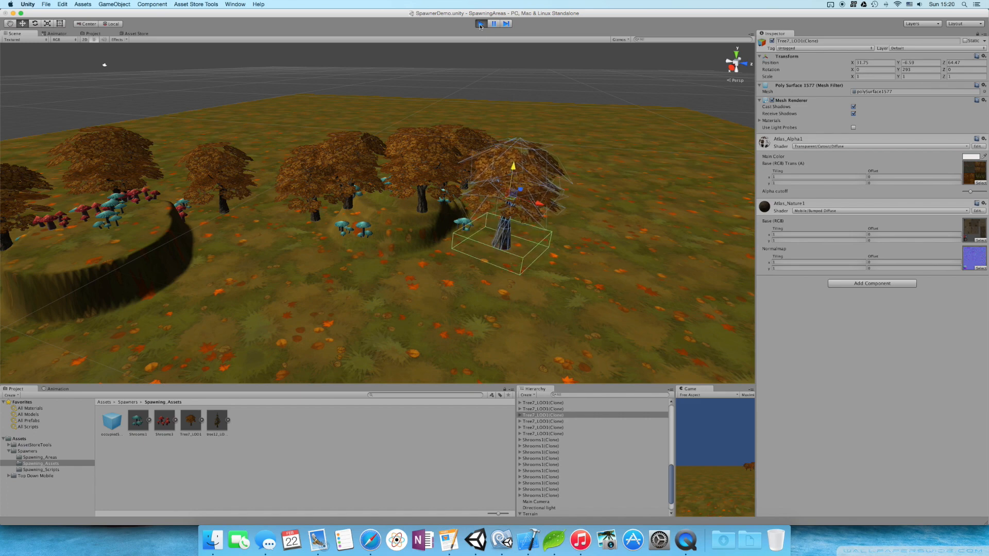
left_click(480, 23)
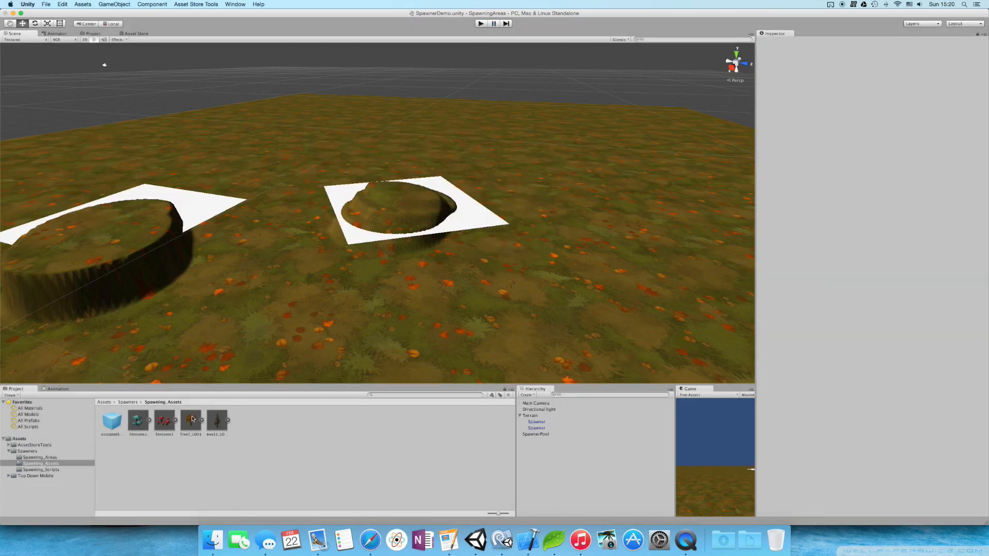
Rename the Tree7_LOD1 prefab in Spawning_Assets as Tree7_LOD1_higher.
left_click(192, 418)
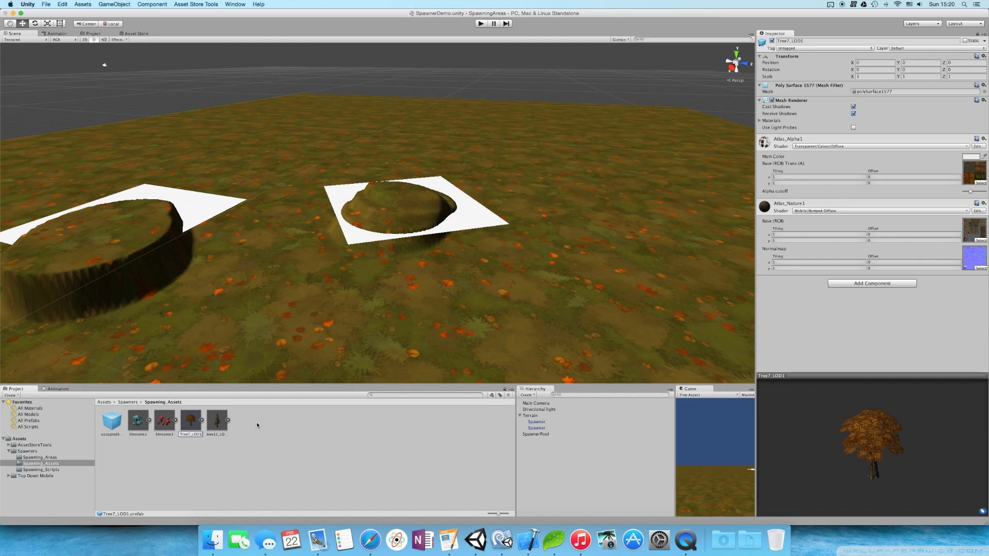
type("_higher")
key("Return")
Run the scene with the renamed tree prefab and examine how the trees stand on the ground around both mounds.
left_click(481, 24)
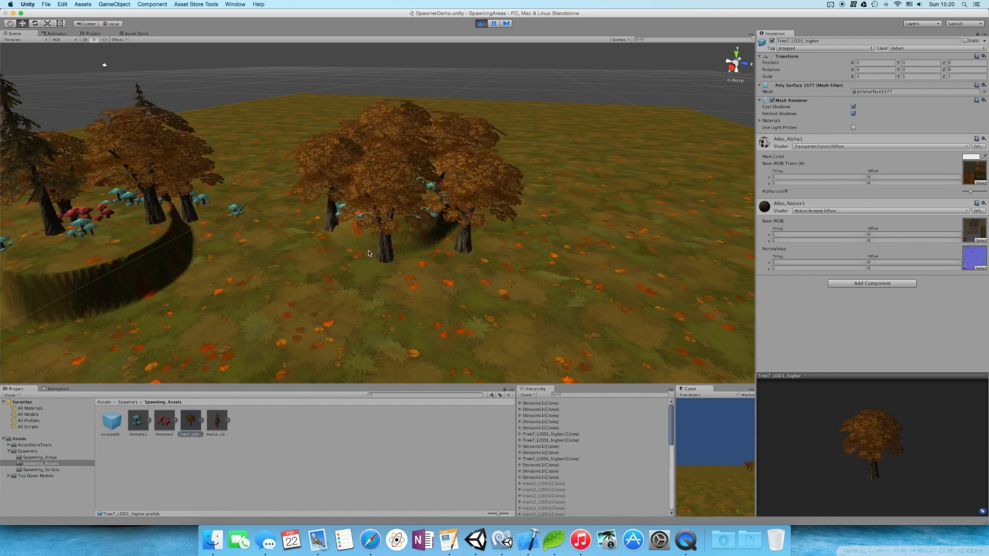
left_click(353, 268)
key("Left")
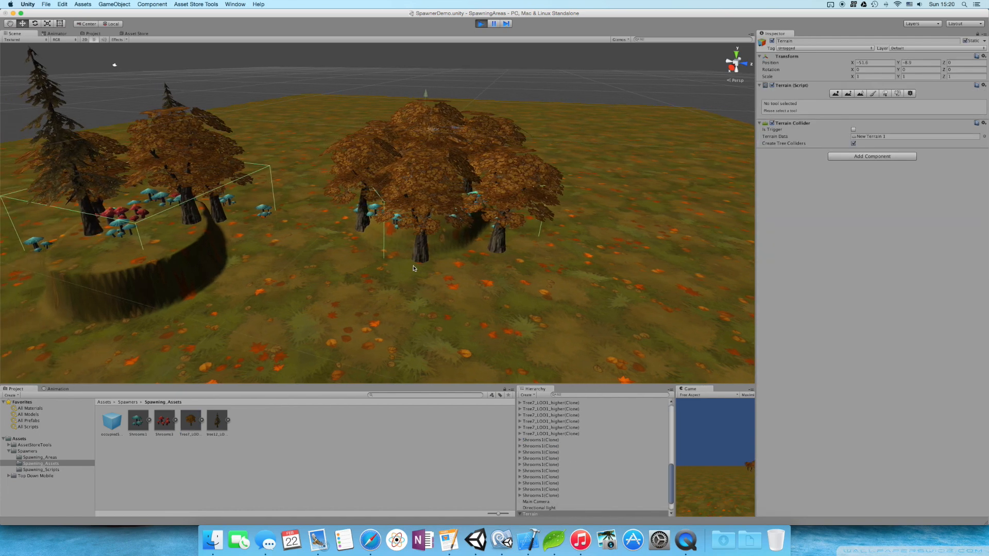
key("Left")
right_click_drag(450, 255, 541, 290)
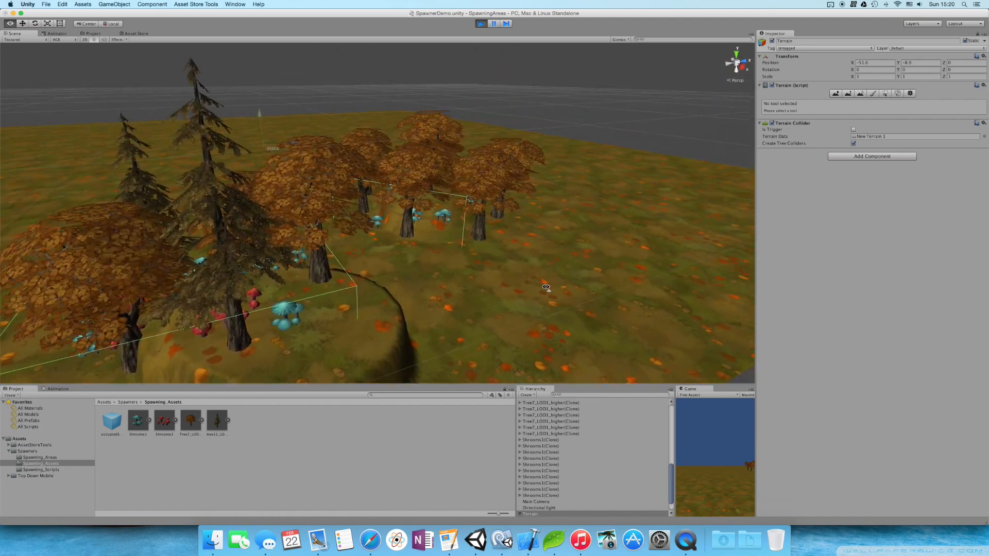
key("Left")
key("Down")
key("Left")
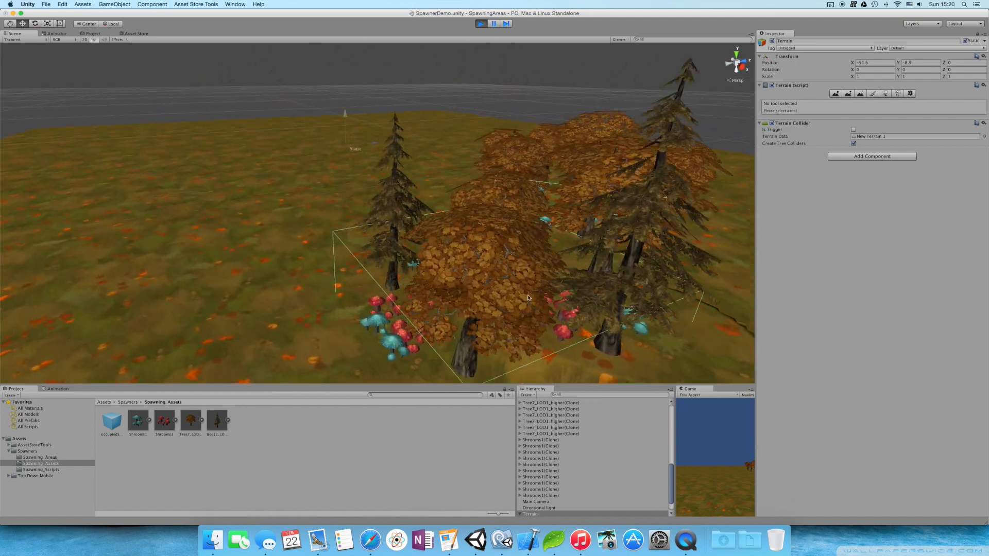
right_click_drag(577, 296, 595, 297)
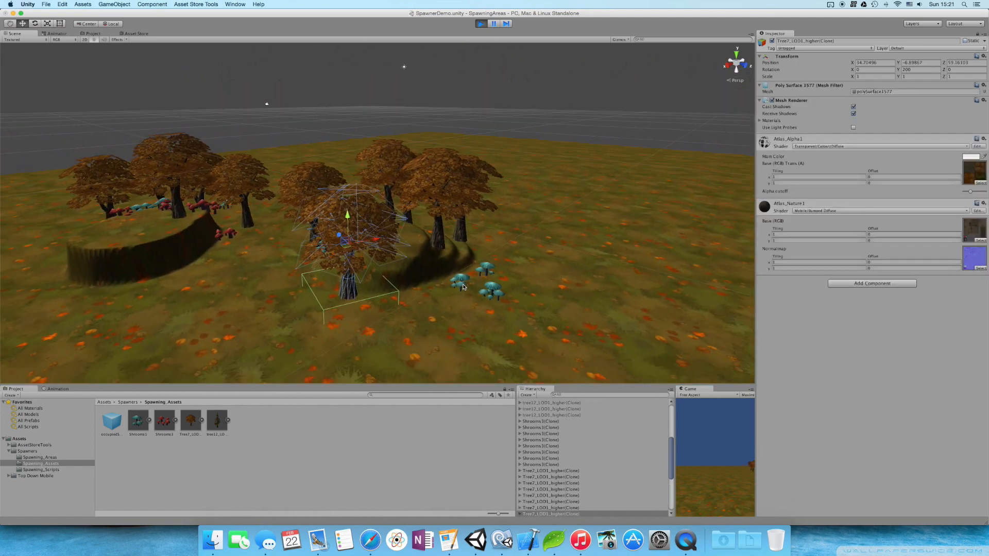
Select a spawned mushroom and a Tree7_LOD1_higher clone and check their placement against the uneven terrain.
left_click(463, 287)
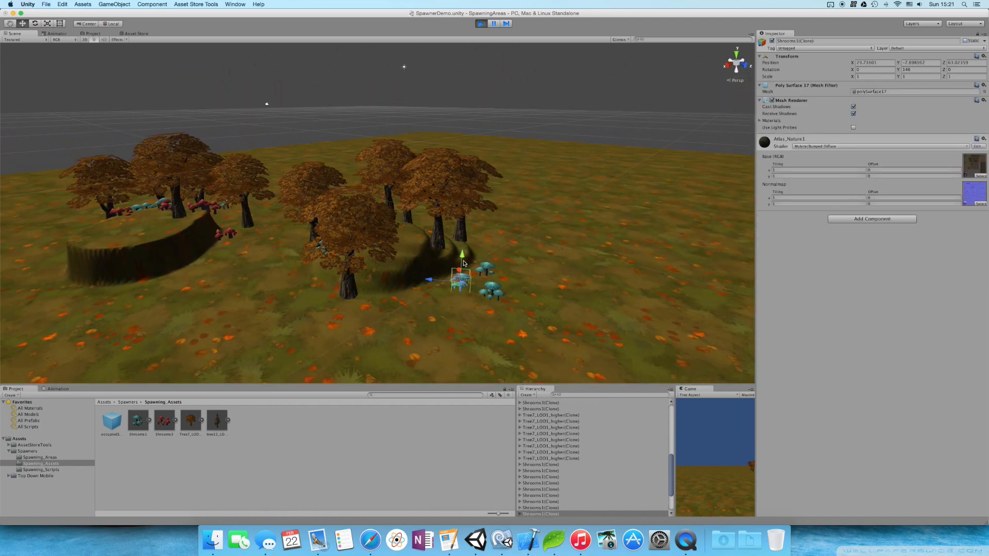
left_click(339, 267)
mouse_move(340, 269)
left_mouse_down("alt")
mouse_move(439, 260)
mouse_move(530, 286)
mouse_move(620, 282)
mouse_move(489, 278)
left_mouse_up("alt")
right_click_drag(542, 127, 484, 161)
scroll(482, 230, "down", 5)
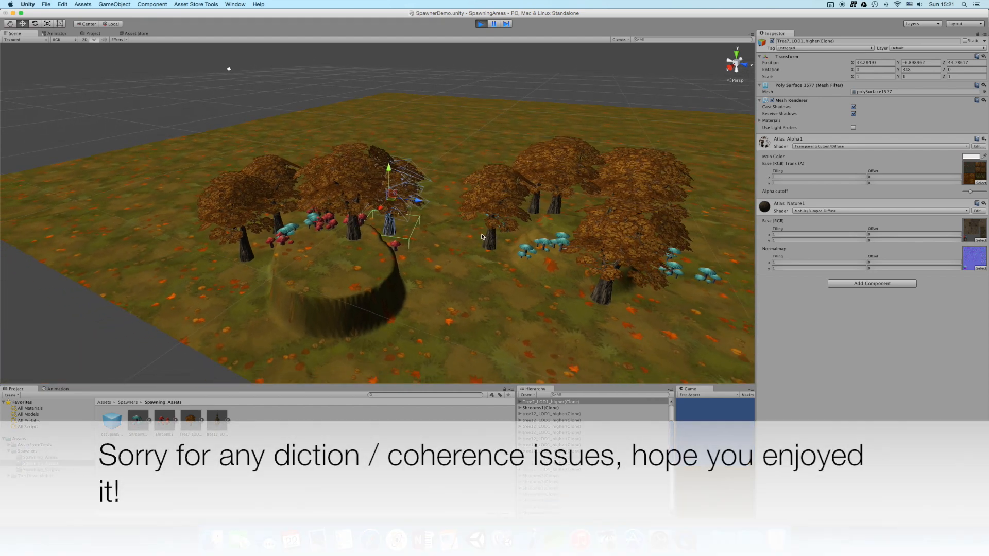
right_click_drag(491, 235, 516, 232)
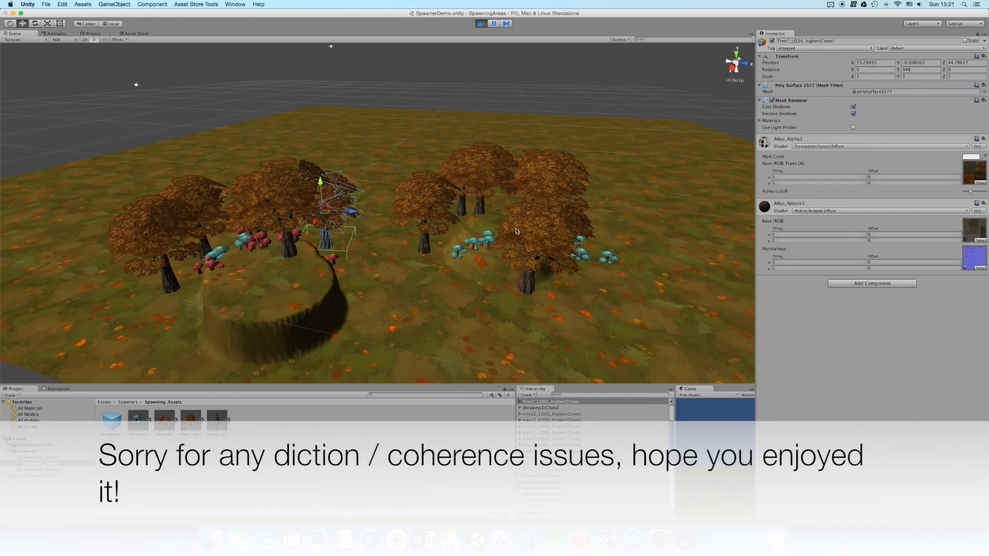